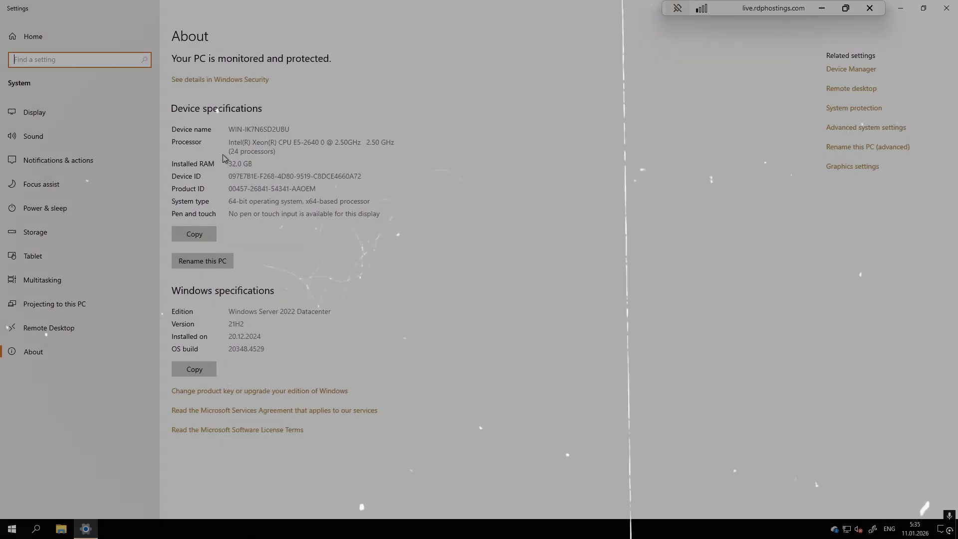
Check the installed RAM and the processor count in the remote PC's device specifications, and close the settings.
double_click(239, 164)
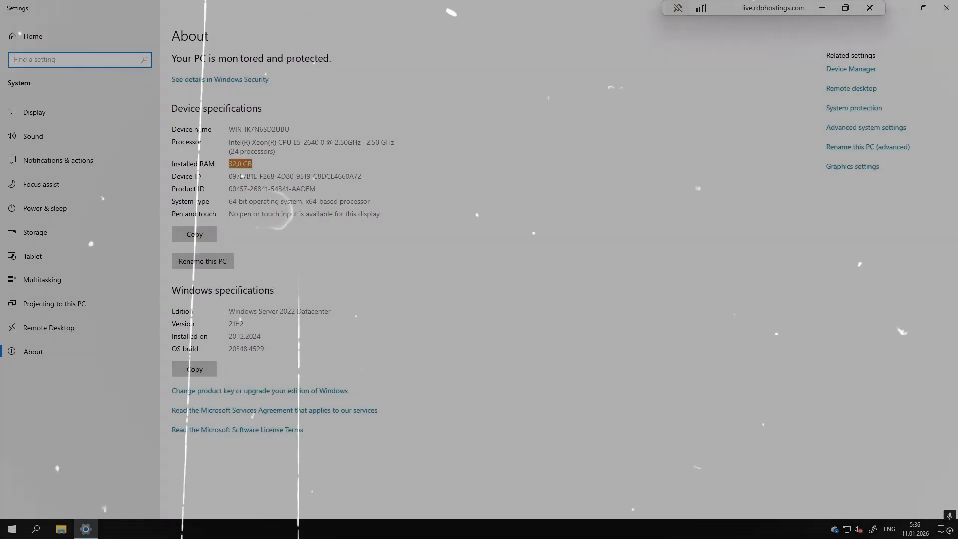
left_click_drag(228, 151, 268, 151)
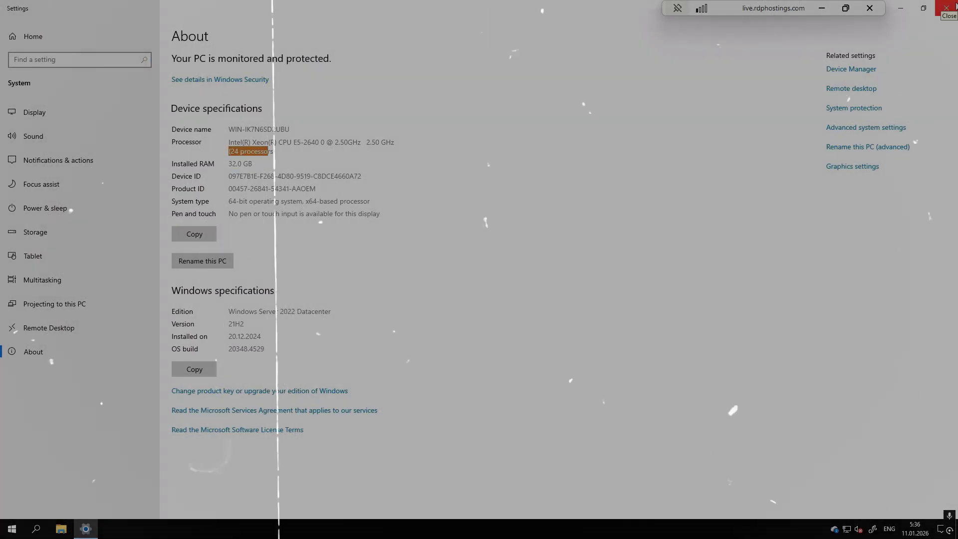
left_click(947, 7)
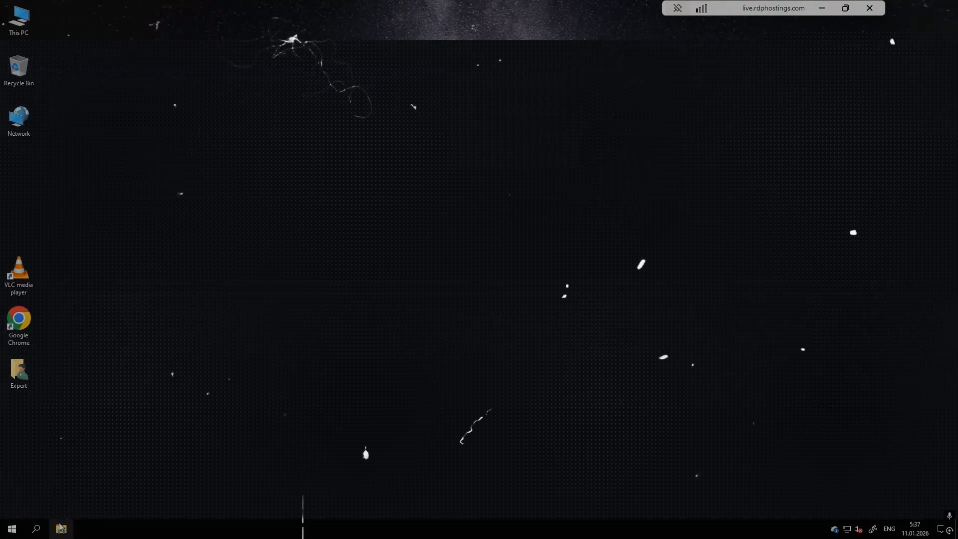
Inspect the capacity of Local Disk (C:) and the internet speed measured on fast.com.
left_click(61, 528)
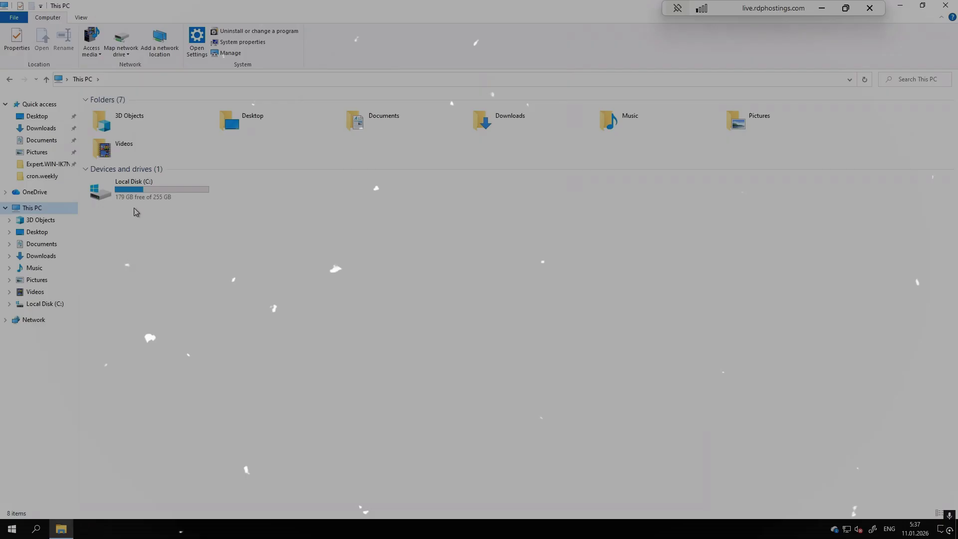
left_click(178, 188)
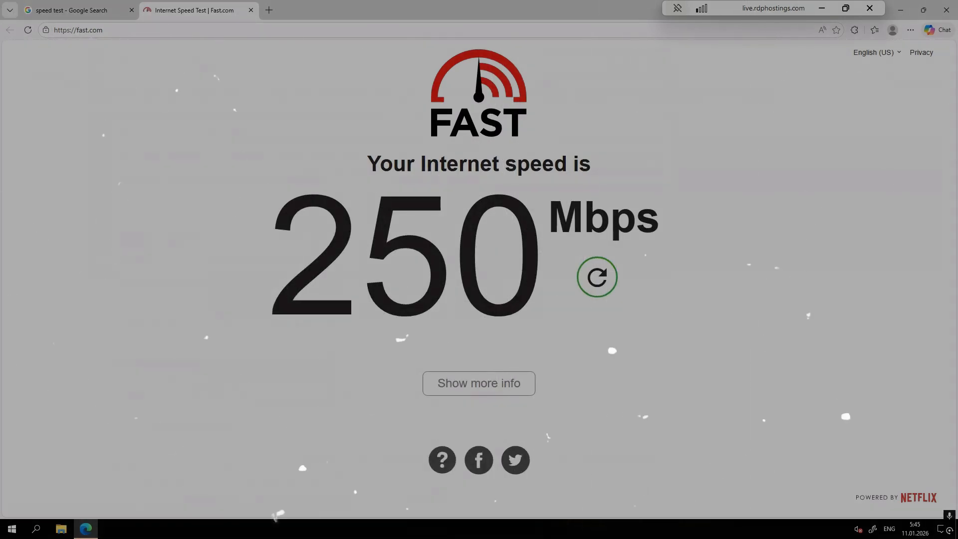
double_click(388, 259)
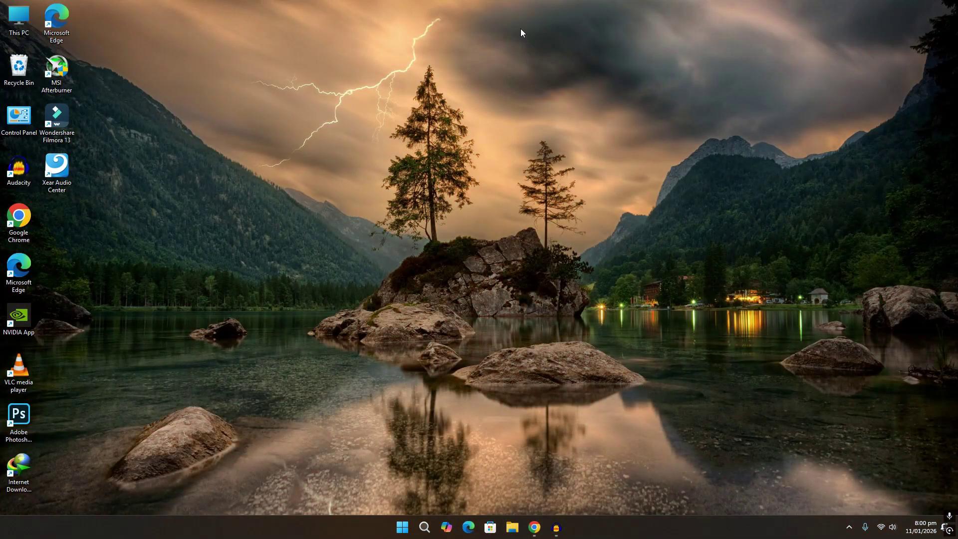
Switch to Google Chrome on the local computer and search Google for "free rdp hosting".
left_click(533, 528)
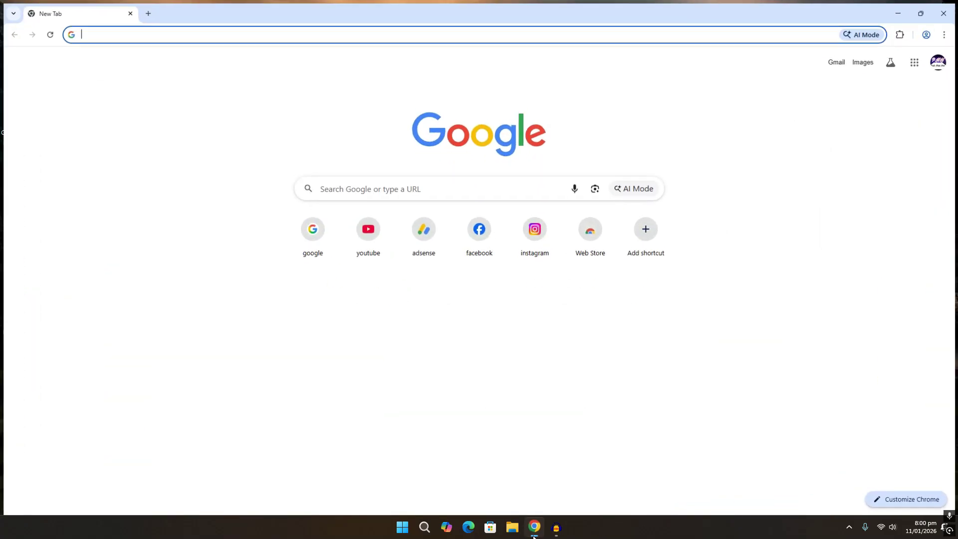
left_click(306, 248)
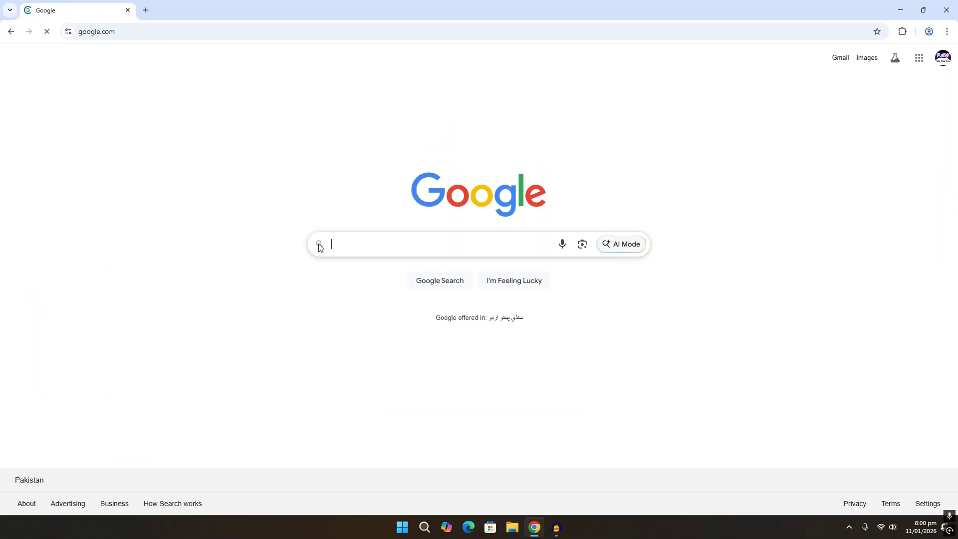
left_click(347, 247)
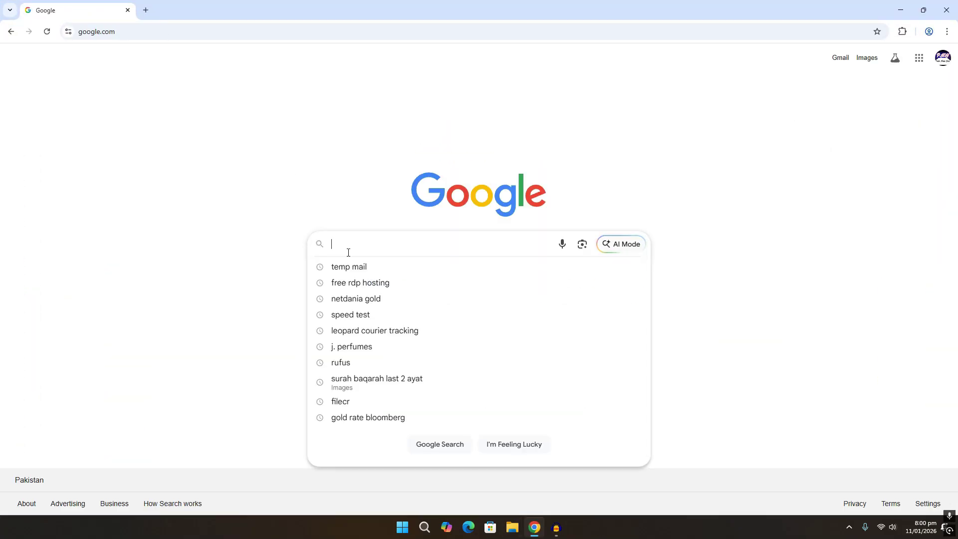
left_click(365, 288)
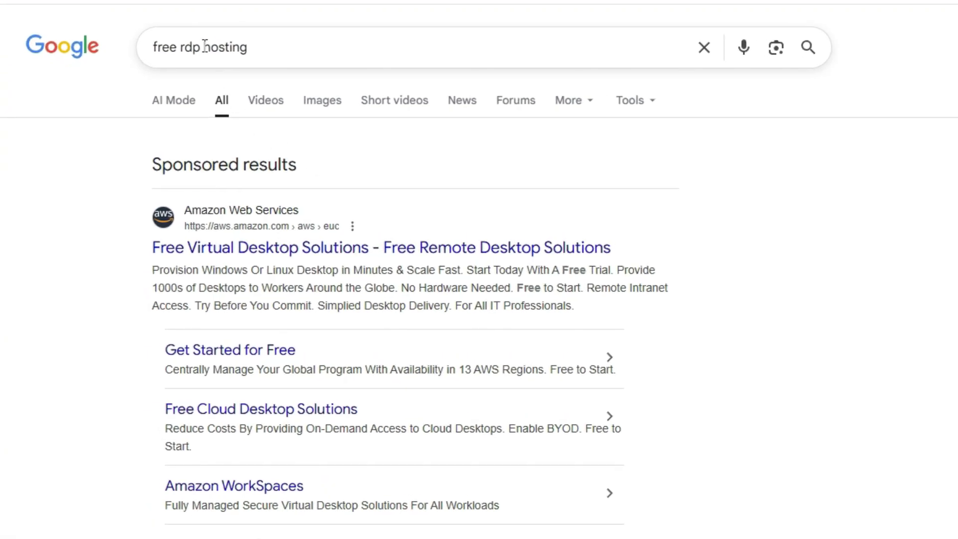
Open the RDPHostings.com search result about a free RDP hosting server for lifetime.
double_click(204, 47)
left_click(44, 486)
scroll(415, 309, "down", 10)
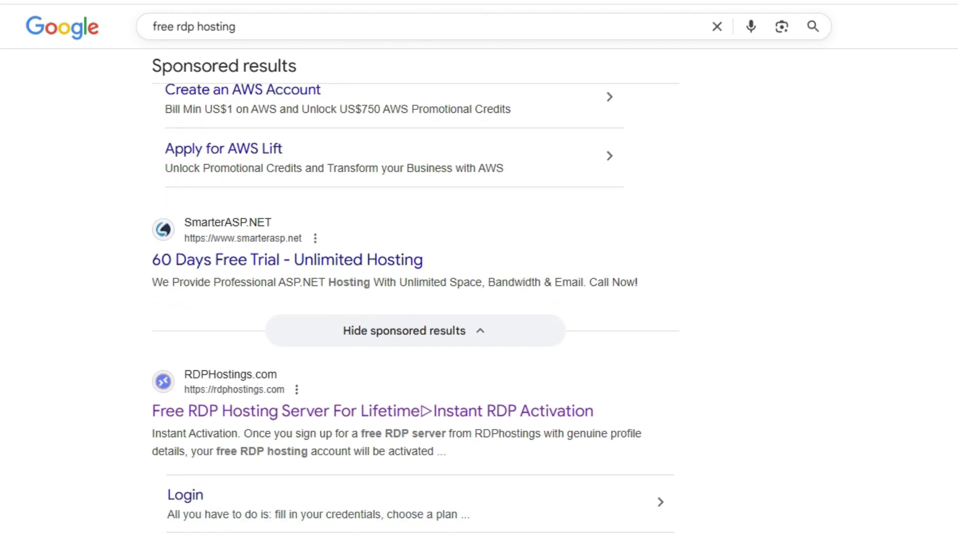
right_click(10, 47)
key("Escape")
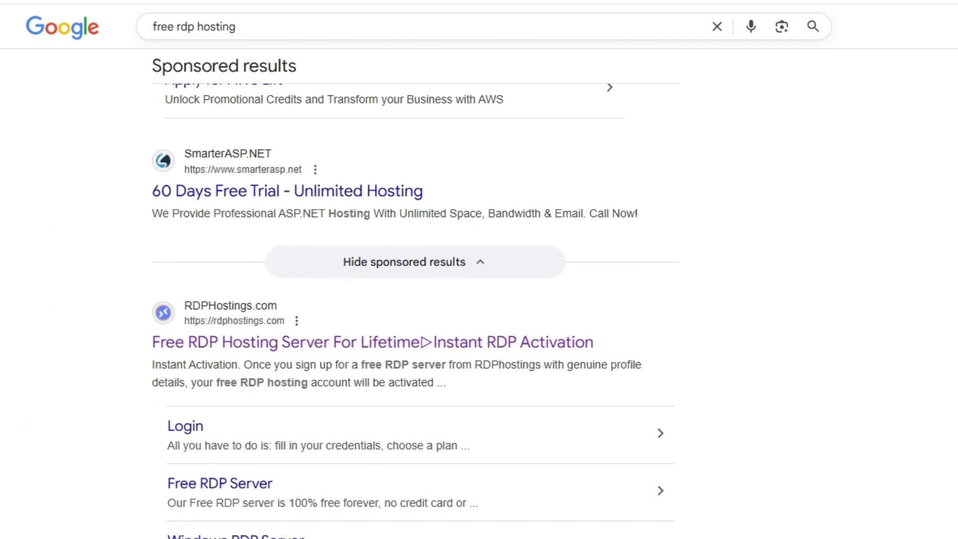
left_click_drag(596, 342, 216, 337)
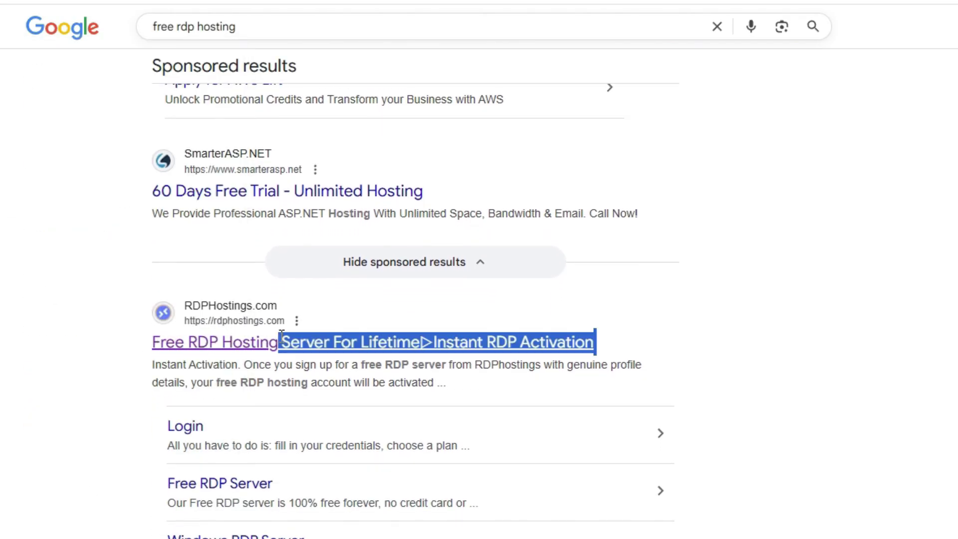
left_click_drag(373, 335, 397, 341)
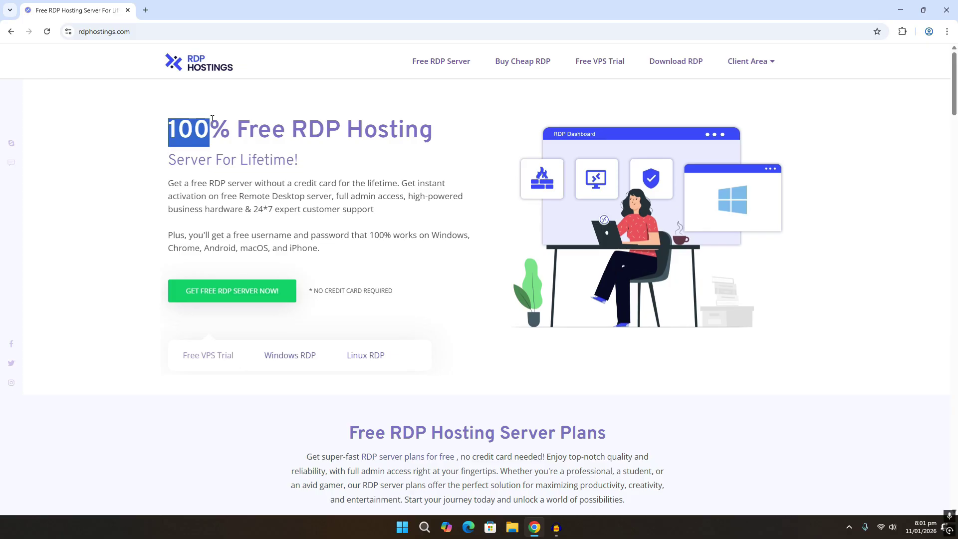
Read the home page's free hosting offer and get started with the Expert Server plan.
left_click_drag(212, 119, 388, 177)
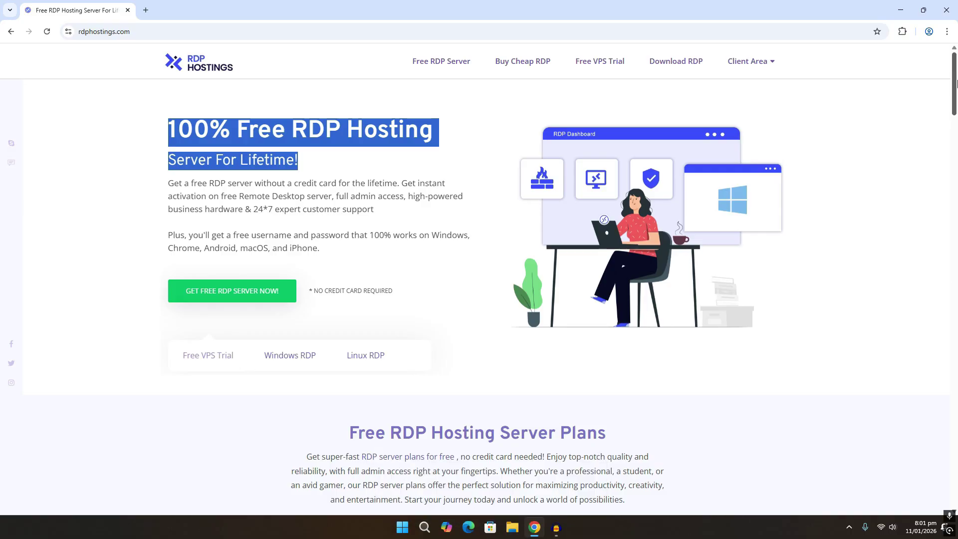
left_click_drag(956, 83, 956, 144)
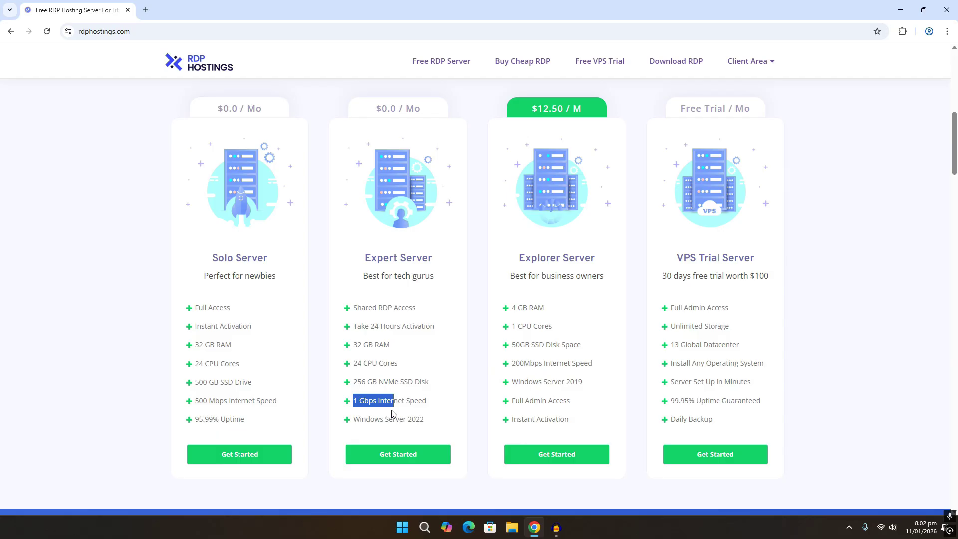
left_click(402, 449)
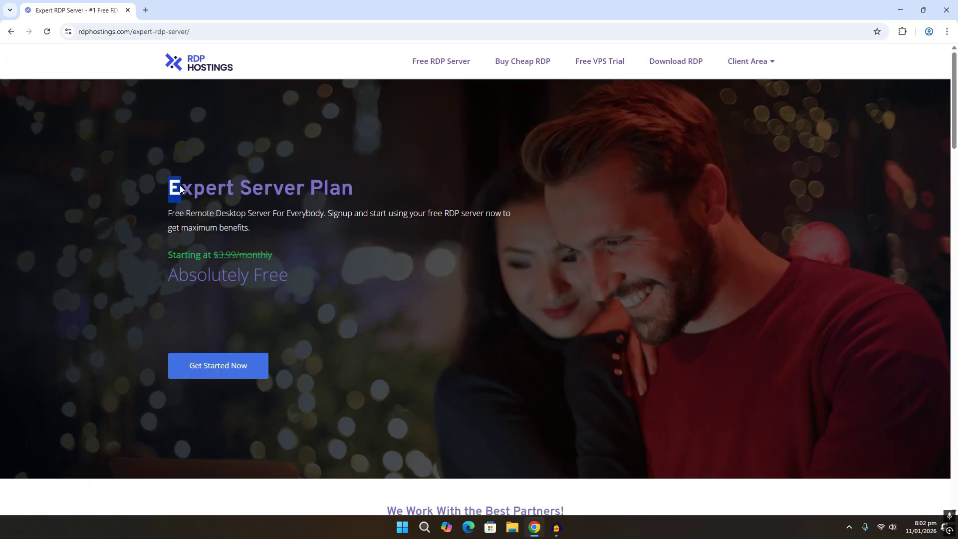
Review the Expert Server Plan's pricing and sign up for the Expert Free Server.
left_click_drag(181, 187, 360, 197)
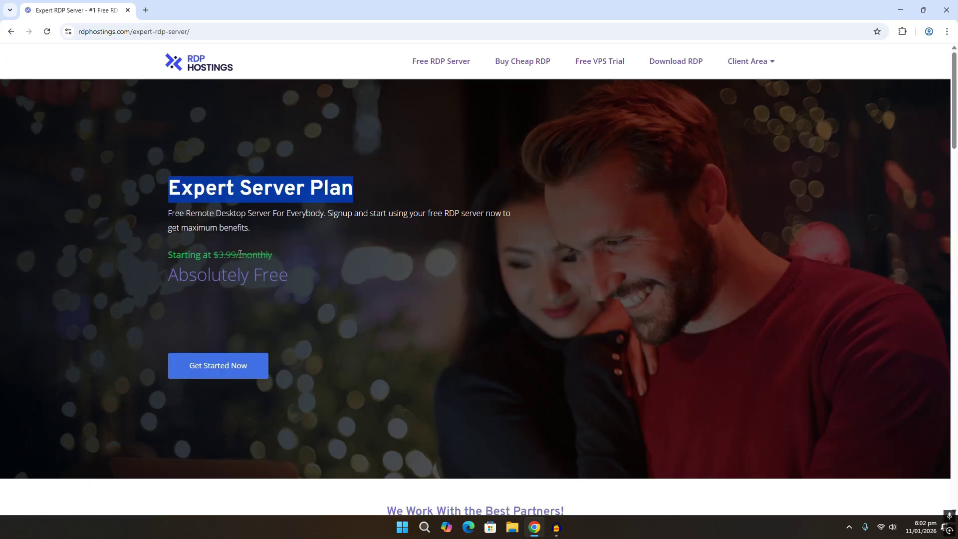
left_click_drag(208, 258, 272, 254)
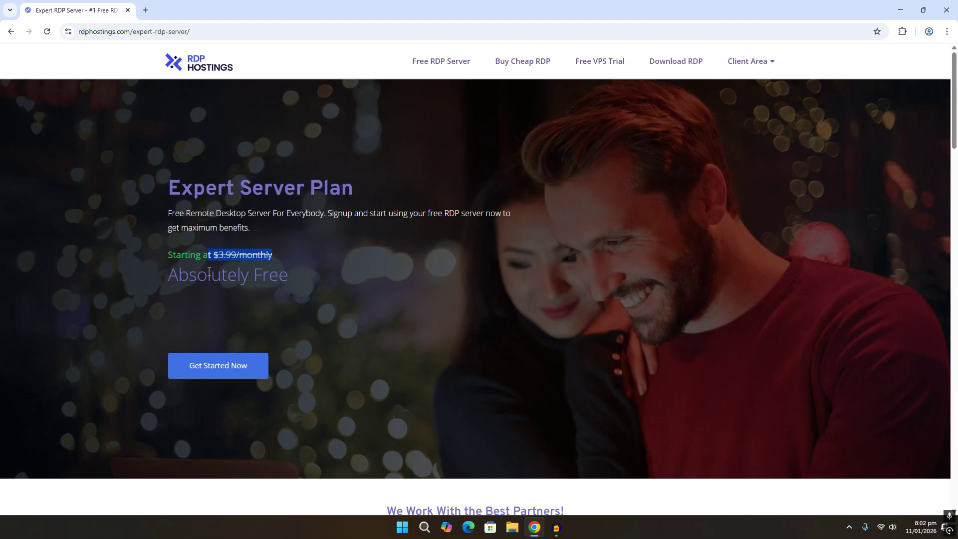
left_click_drag(196, 273, 271, 273)
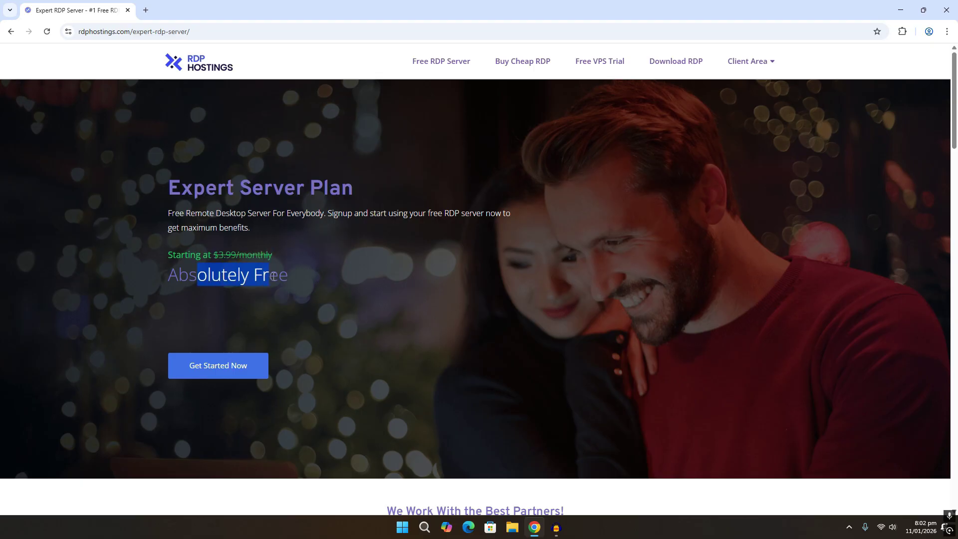
left_click(236, 379)
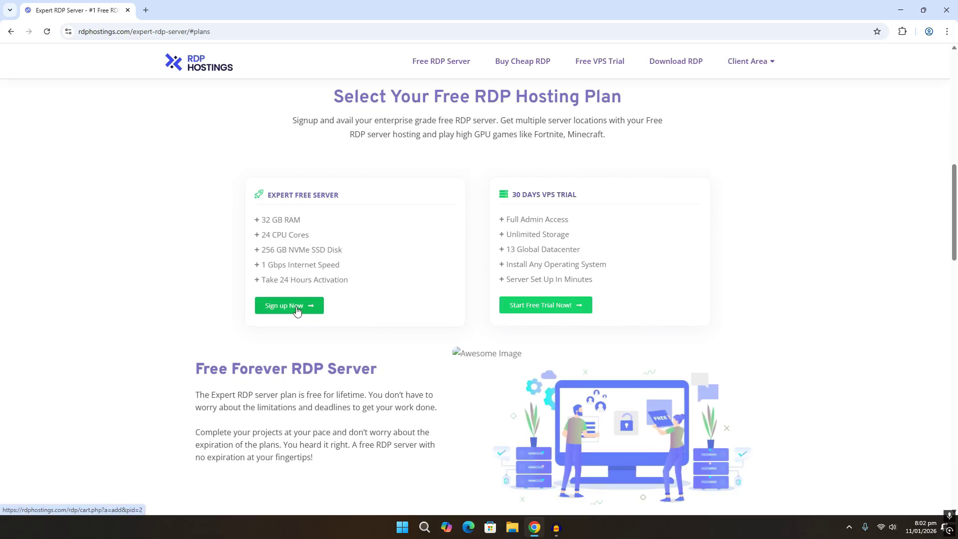
left_click(281, 306)
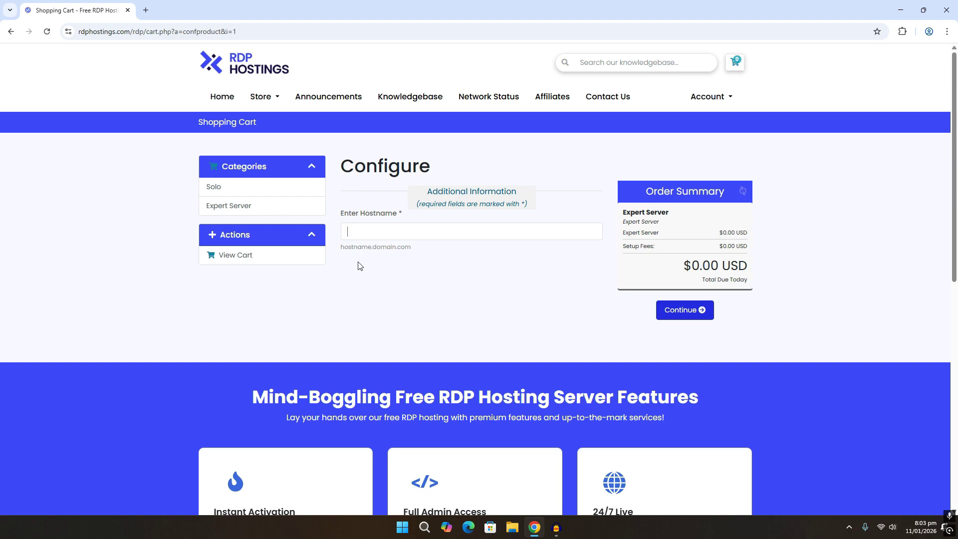
Set the server's hostname to gnhhmhyyh and continue with the order.
left_click(382, 239)
type("gnhhmhyyh")
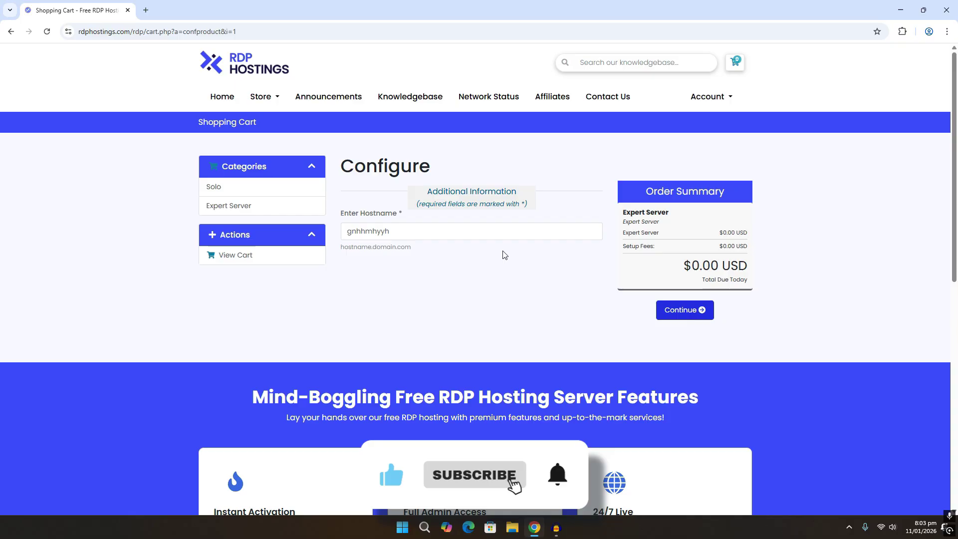
left_click(698, 309)
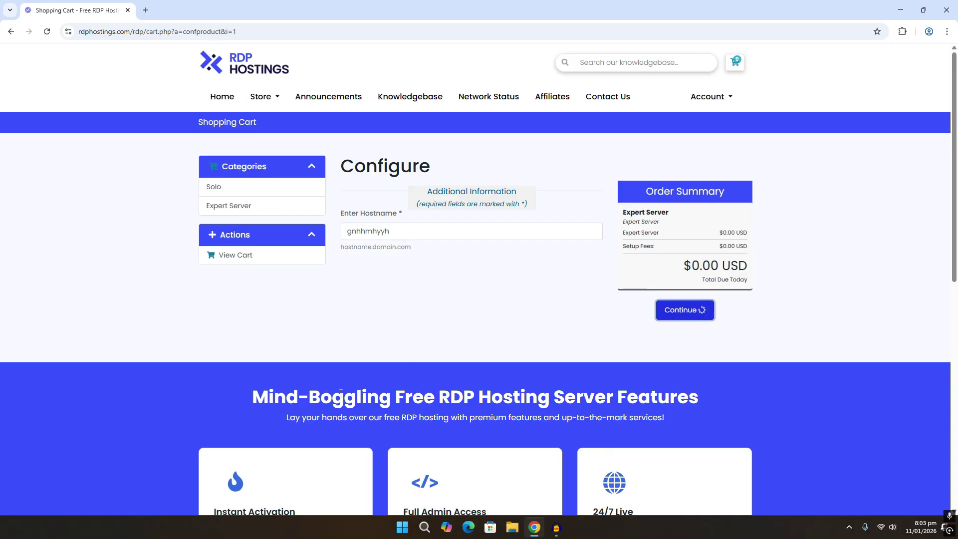
Accept the security statements on VPN, temp mail and phishing/mining use, and proceed to checkout.
left_click(346, 327)
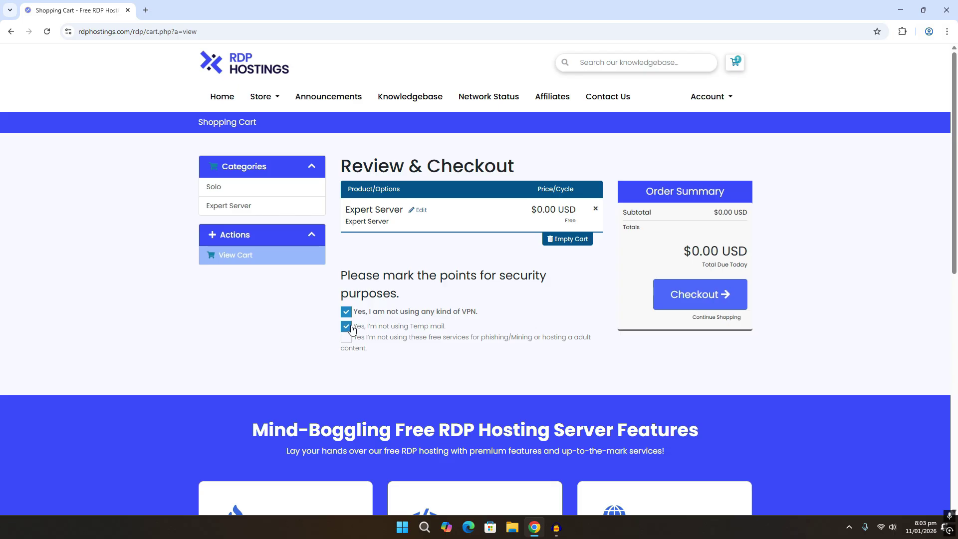
left_click(346, 337)
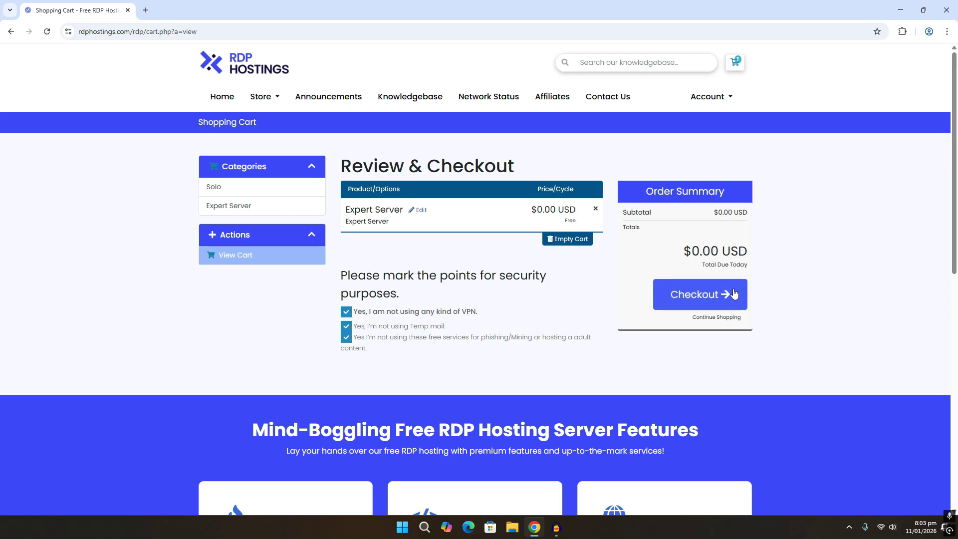
left_click(694, 299)
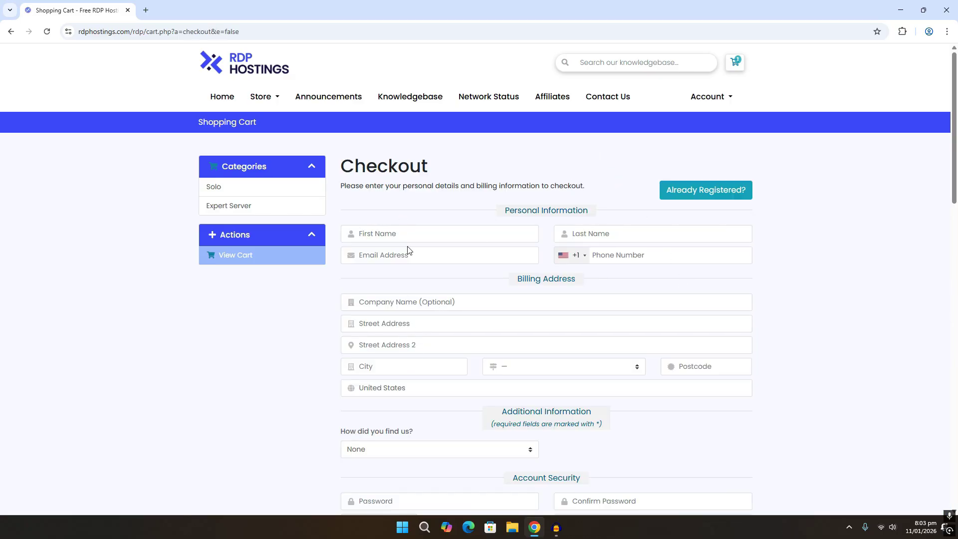
Go through the phone, company and billing address fields of the checkout form, and choose Google as how the site was found.
mouse_move(953, 114)
left_mouse_down()
mouse_move(955, 249)
mouse_move(955, 119)
left_mouse_up()
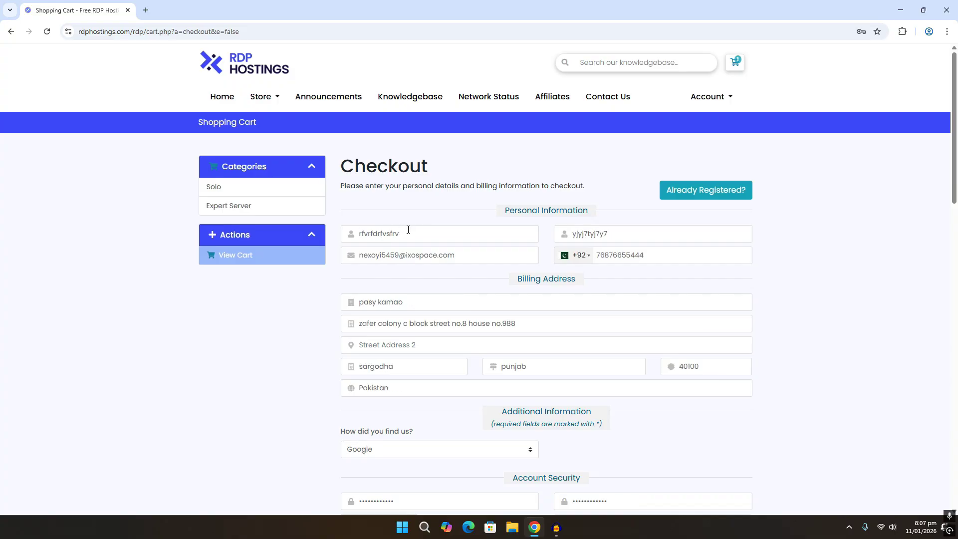
left_click(612, 254)
triple_click(419, 296)
left_click(419, 298)
left_click(436, 325)
left_click(430, 361)
left_click(551, 370)
left_click(693, 367)
left_click(406, 450)
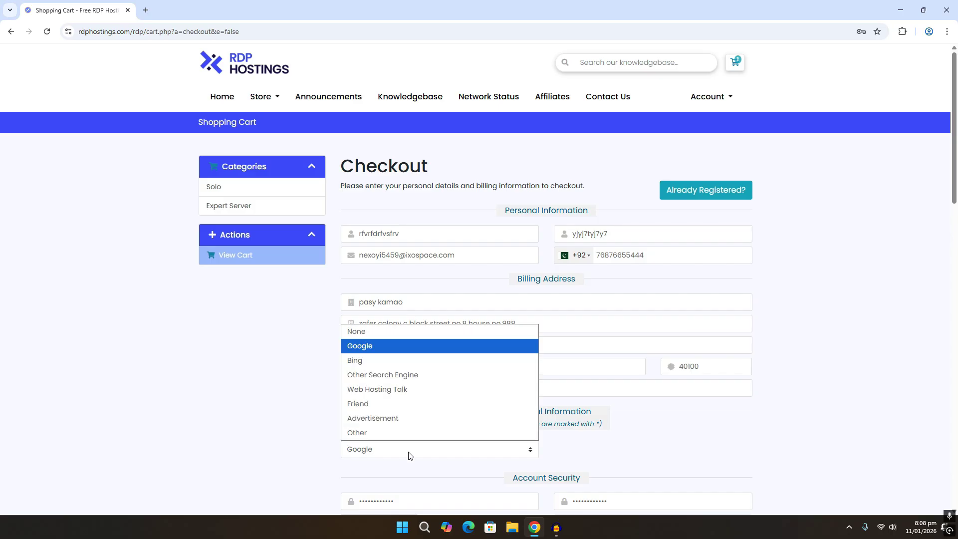
left_click(452, 345)
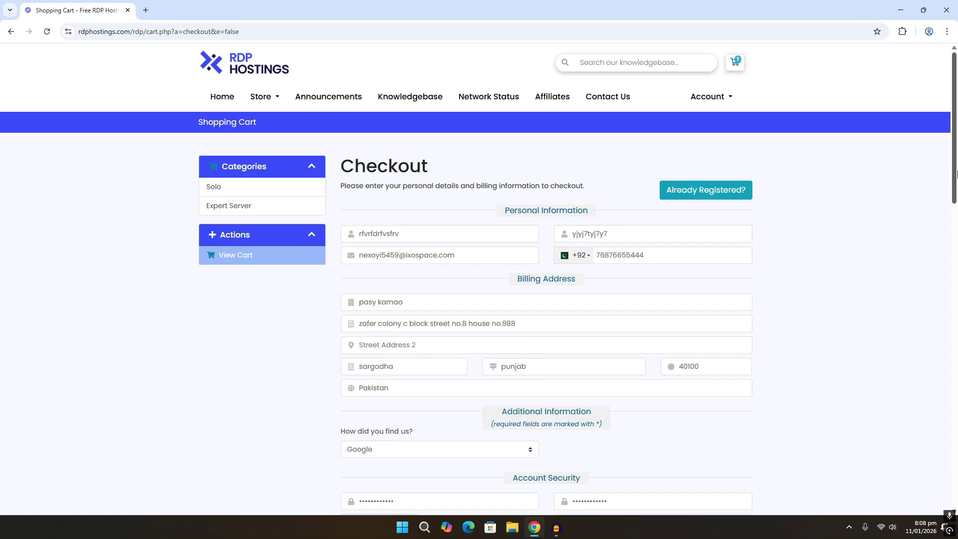
Complete the "I'm not a robot" verification and submit the order.
scroll(956, 233, "down", 3)
scroll(955, 233, "down", 1)
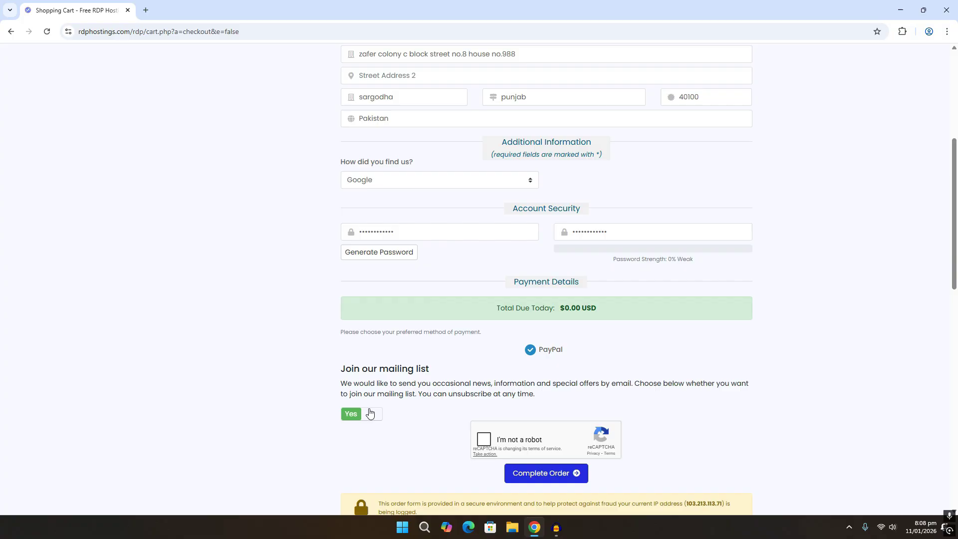
left_click(519, 440)
left_click(562, 482)
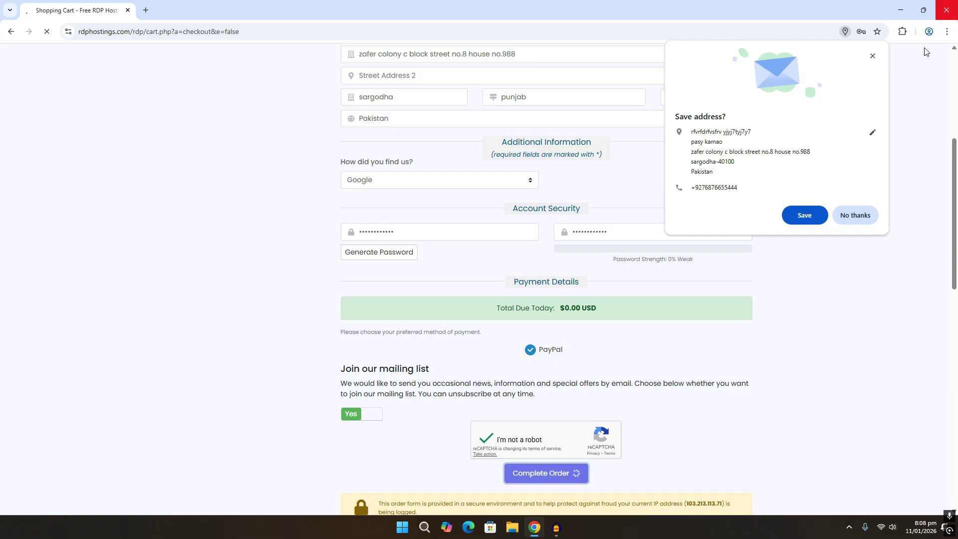
Dismiss the browser's offers to save the address and password, and open the client area home page.
left_click(872, 55)
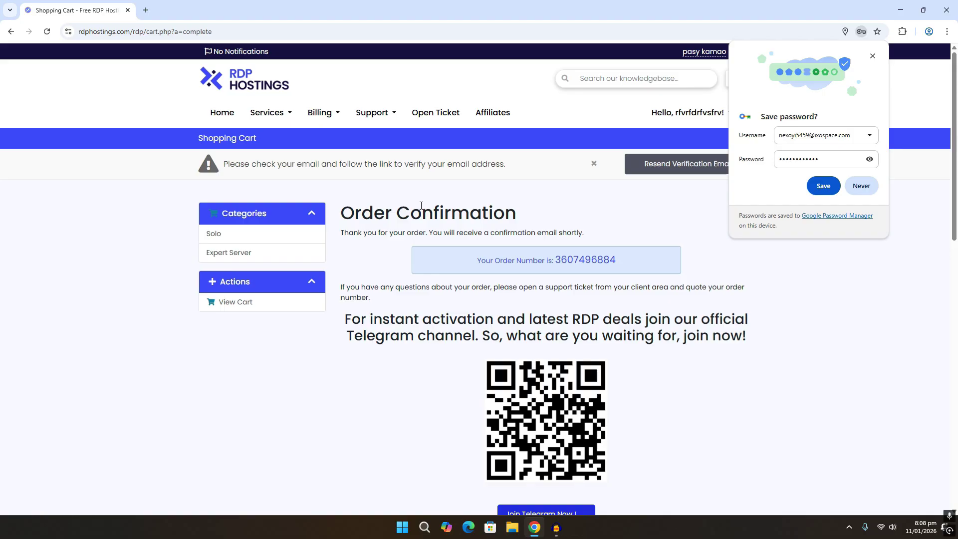
left_click(873, 58)
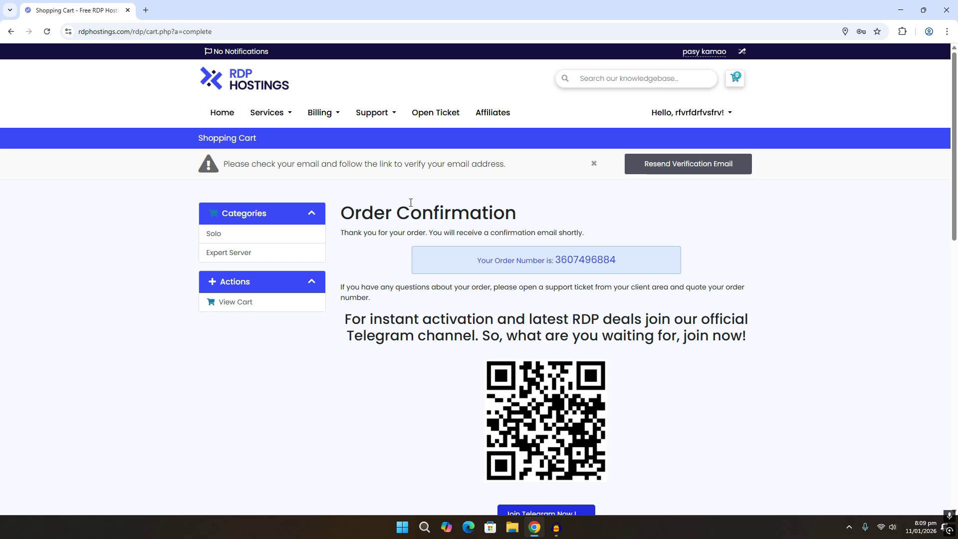
left_click(225, 119)
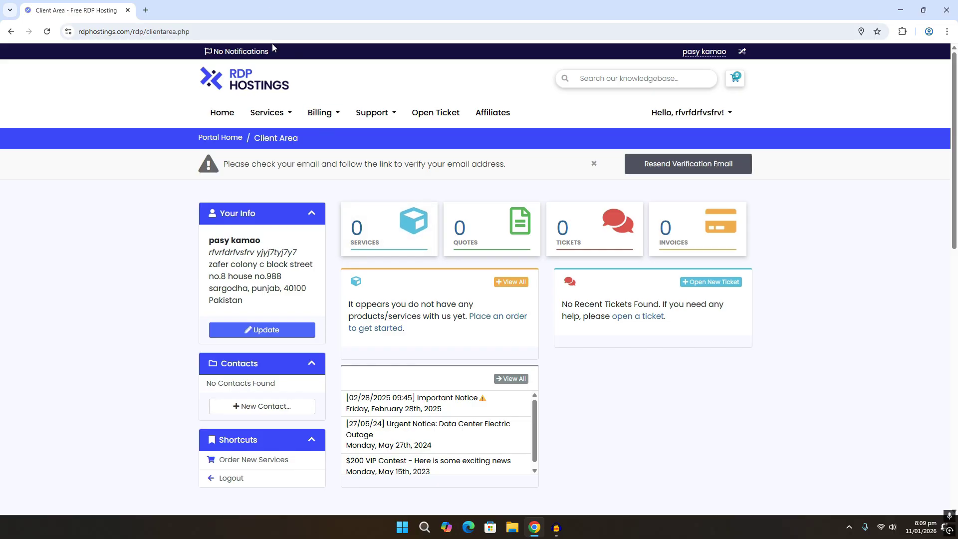
Open the list of ordered services and check the Expert Server's status.
left_click(292, 122)
left_click(297, 134)
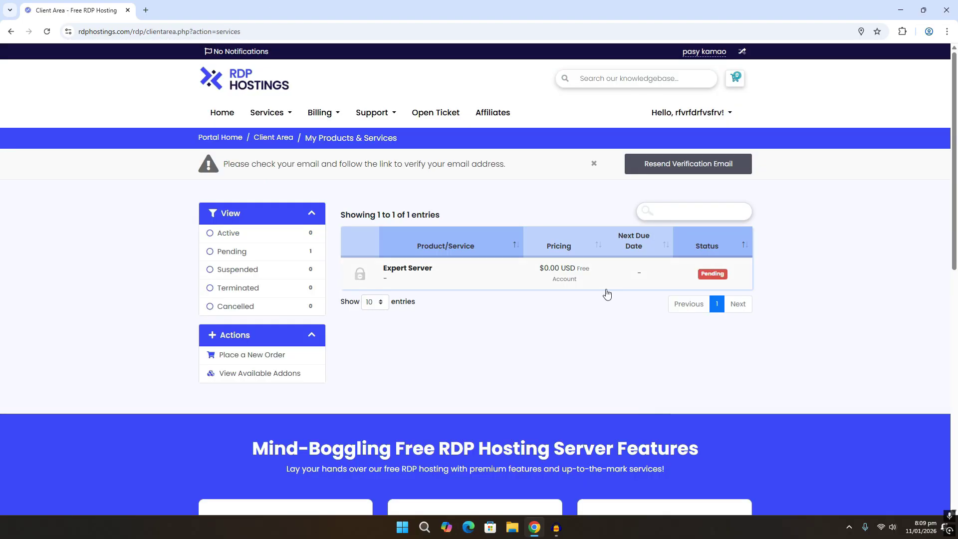
left_click(746, 277)
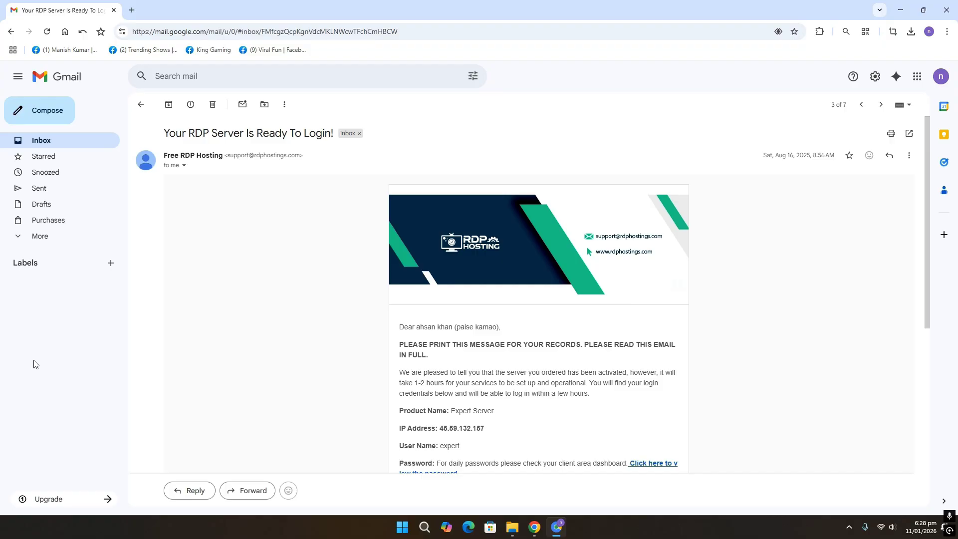
Read the "Your RDP Server Is Ready To Login!" email for the product name, IP address, user name and password instructions.
left_click_drag(162, 133, 330, 134)
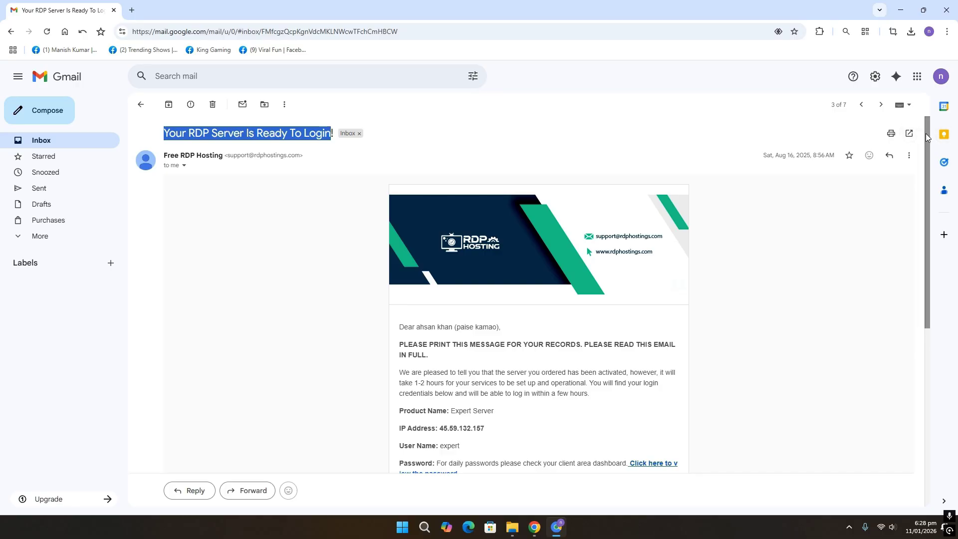
left_click_drag(928, 137, 929, 205)
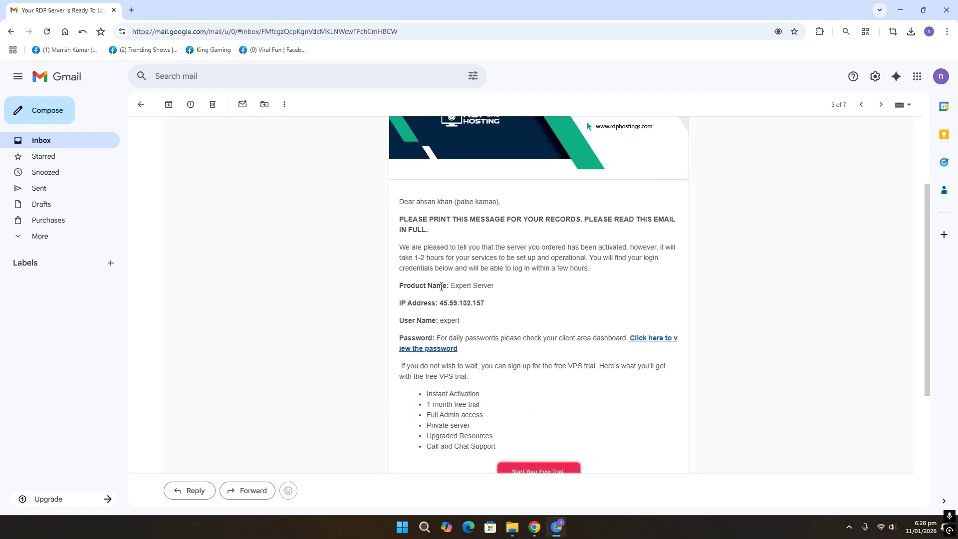
left_click_drag(442, 286, 477, 286)
left_click(436, 301)
left_click_drag(439, 321, 474, 322)
left_click_drag(403, 338, 651, 341)
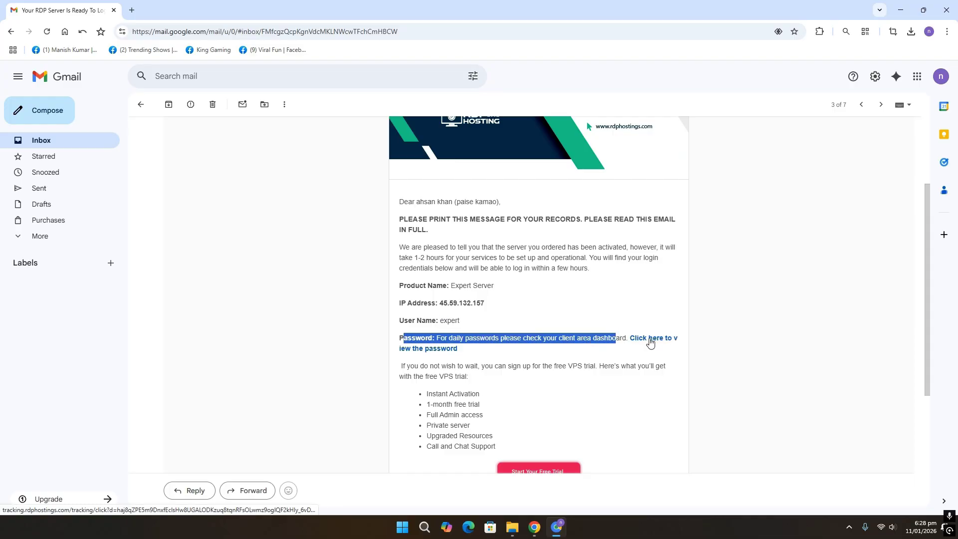
Follow the email's link for viewing the password, log in with the saved account credentials, and check the Expert Plan's status.
left_click(651, 341)
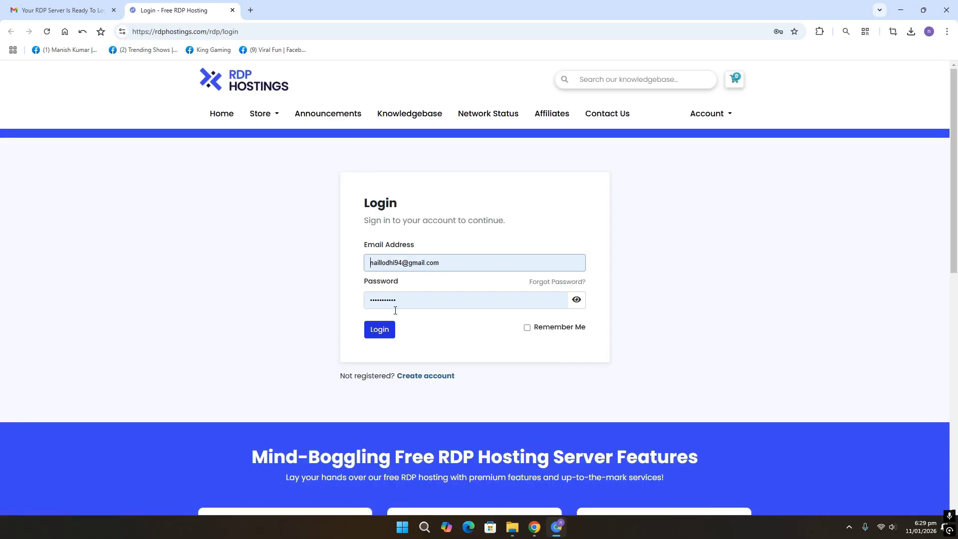
left_click(385, 331)
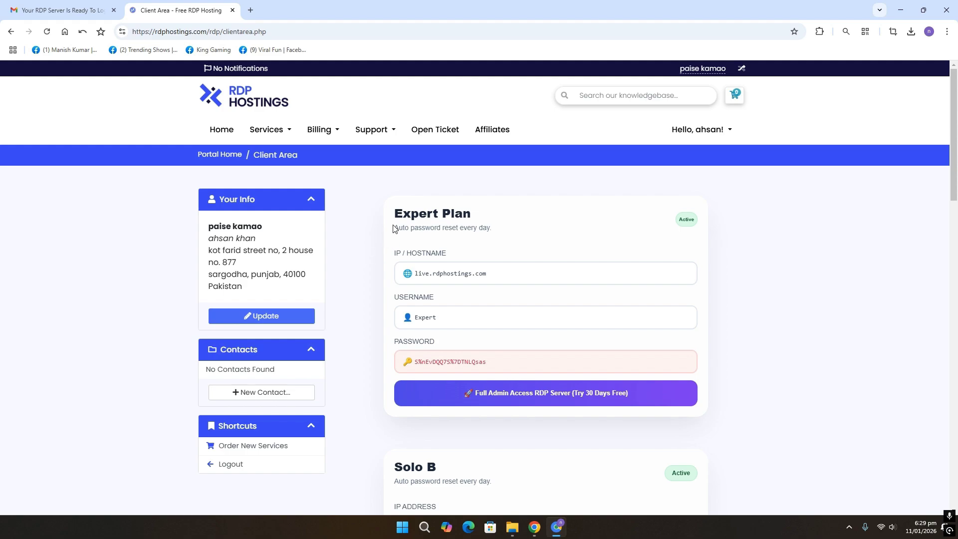
left_click_drag(398, 218, 468, 216)
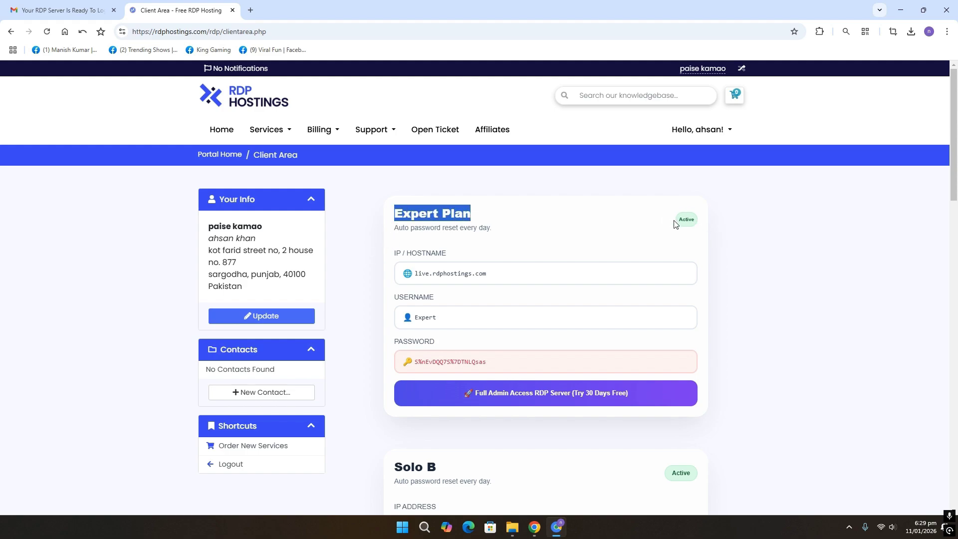
left_click_drag(678, 219, 698, 220)
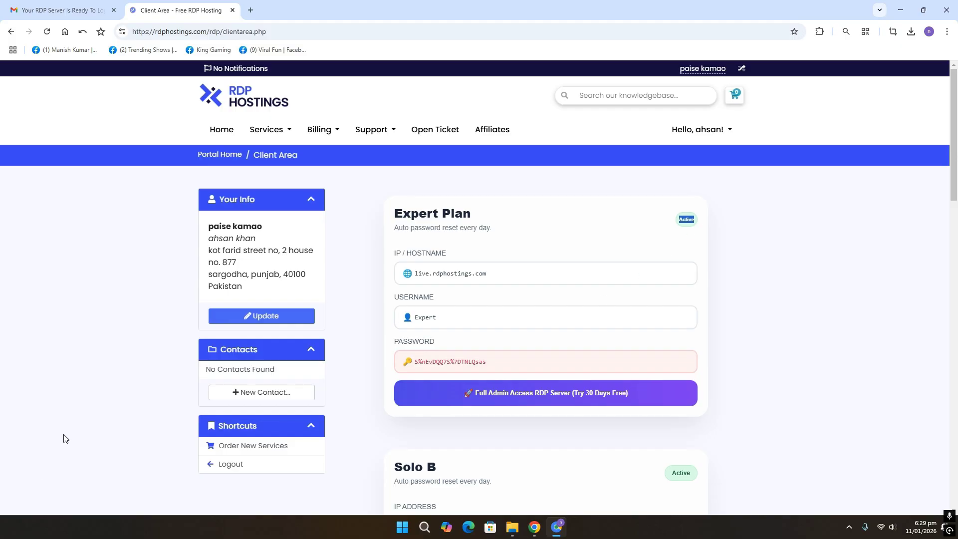
Check the Expert Server's status in the services list, and return to the client area home page.
left_click(282, 131)
left_click(283, 150)
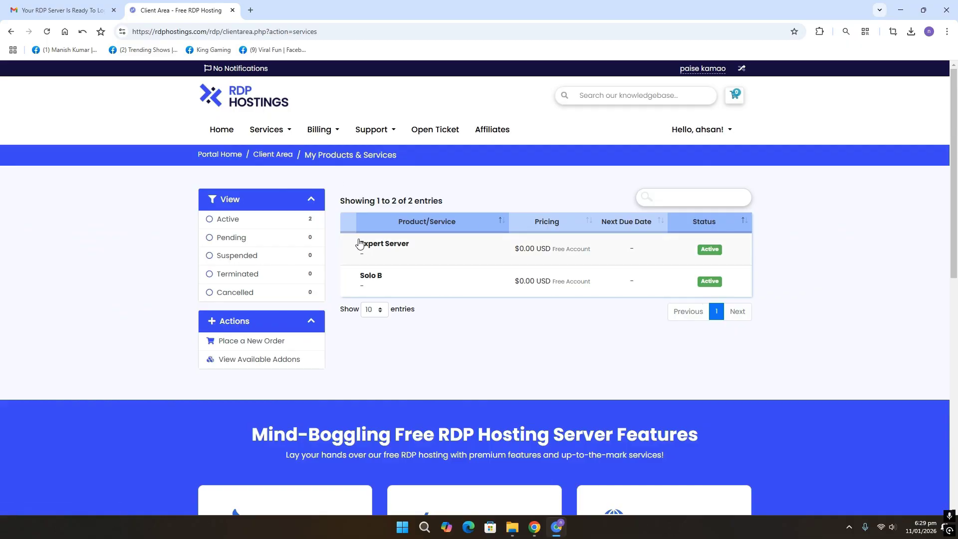
left_click_drag(359, 243, 415, 247)
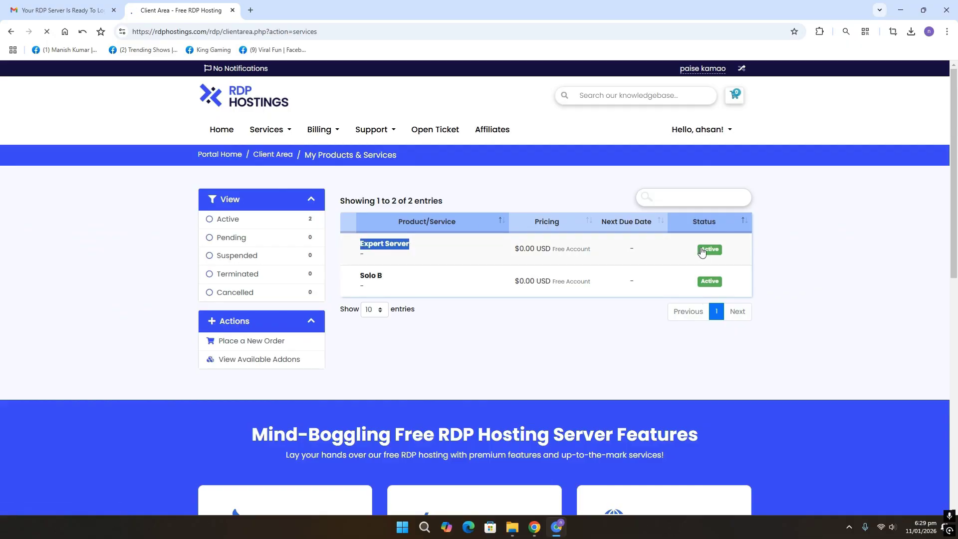
left_click_drag(700, 250, 722, 250)
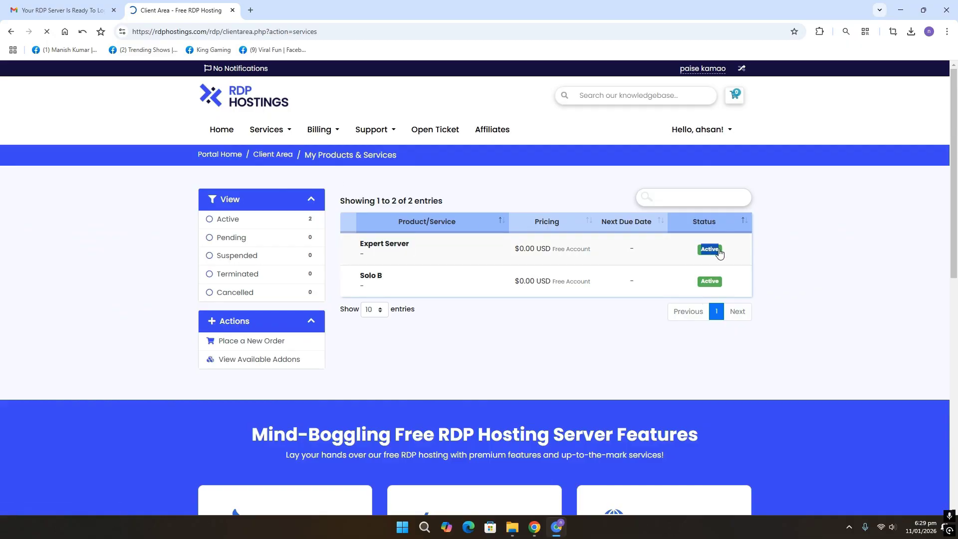
left_click(10, 34)
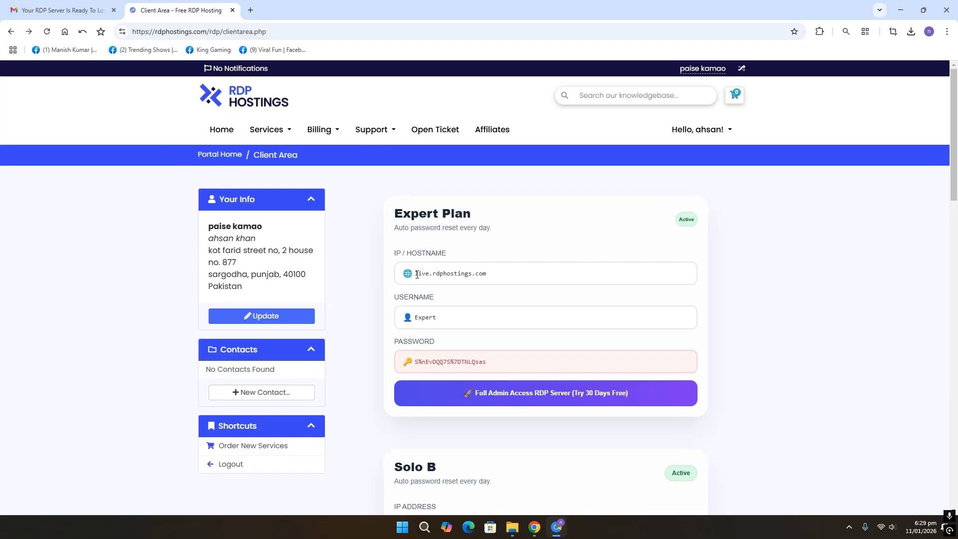
Review the Expert Plan's hostname, username and password fields, and copy the hostname live.rdphostings.com.
left_click_drag(415, 273, 487, 273)
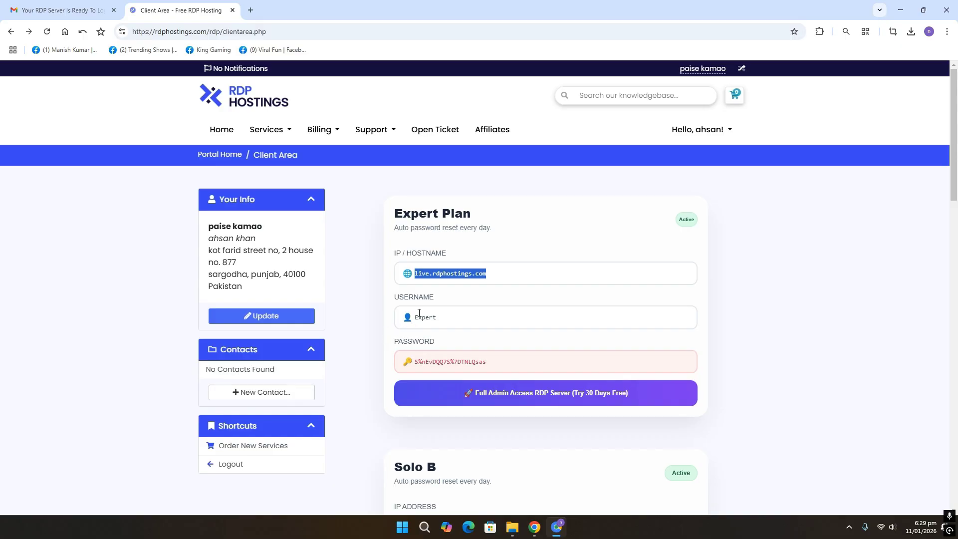
left_click_drag(415, 318, 437, 314)
left_click_drag(486, 361, 413, 361)
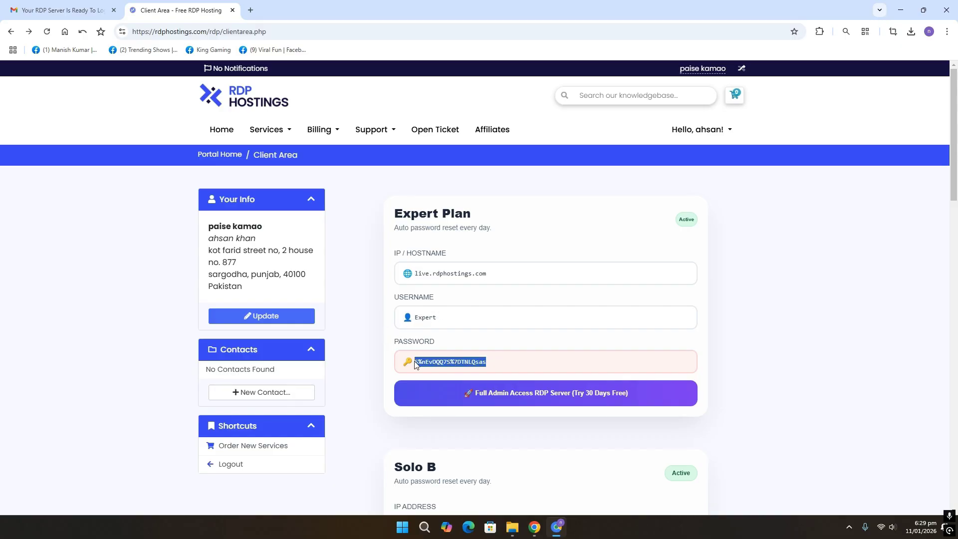
double_click(454, 272)
key("ctrl+c")
right_click(455, 273)
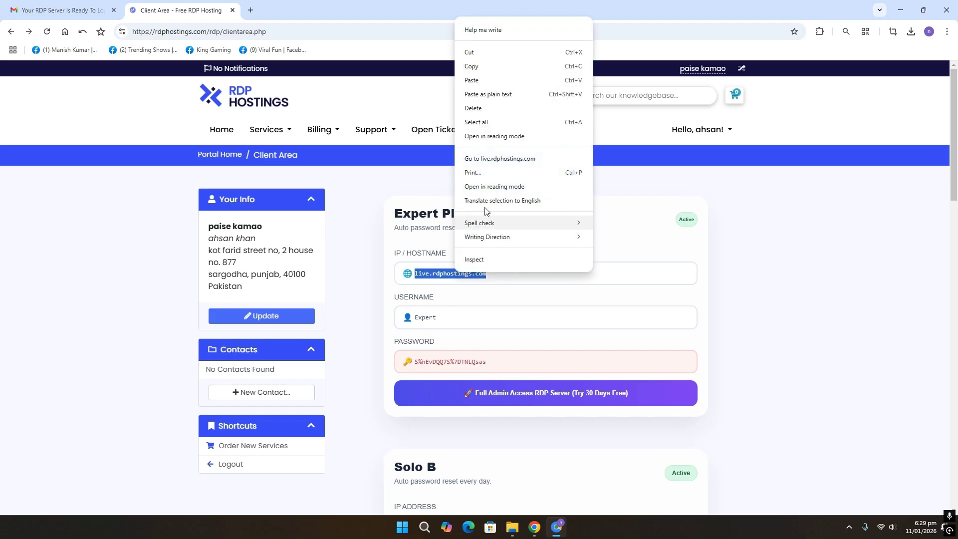
left_click(554, 66)
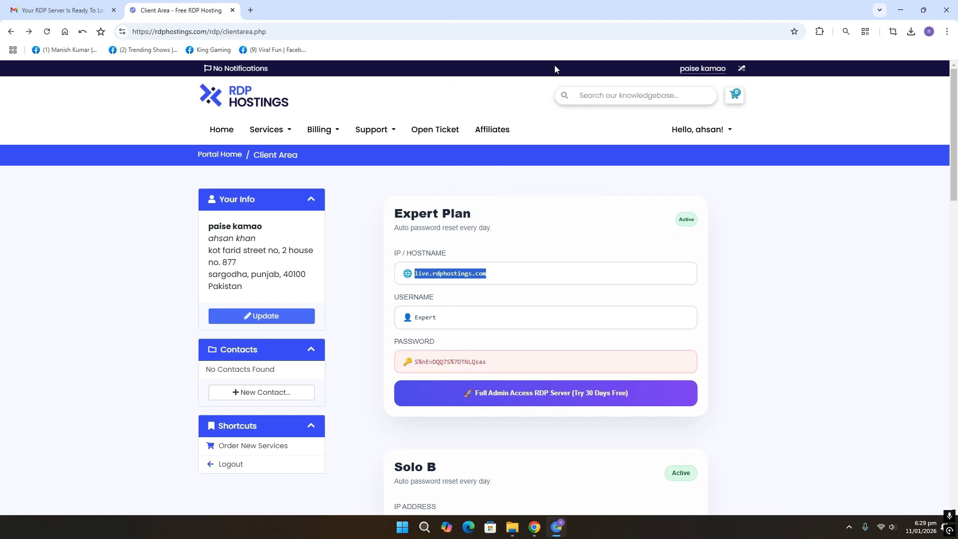
Open Remote Desktop Connection and start a connection to the computer live.rdphostings.com.
left_click(424, 526)
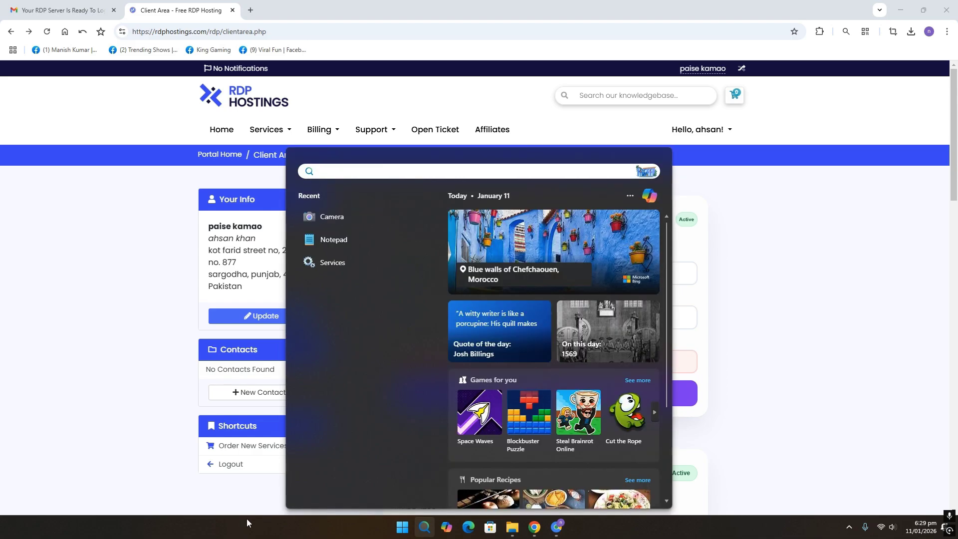
type("re")
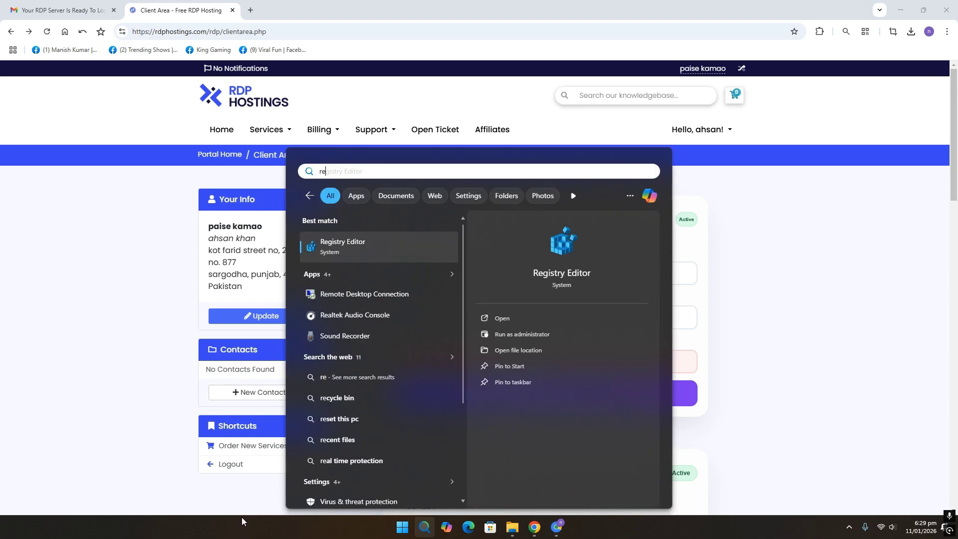
type("mot")
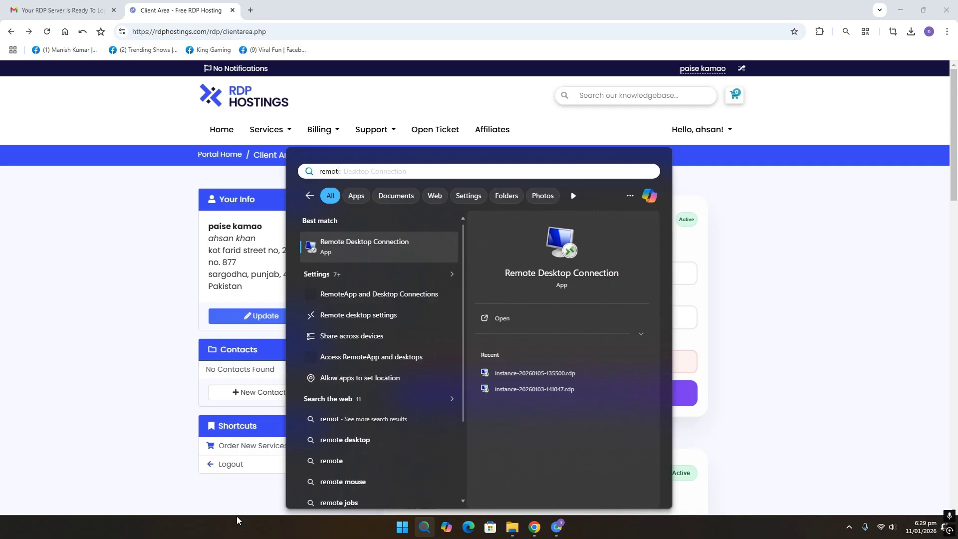
key("Return")
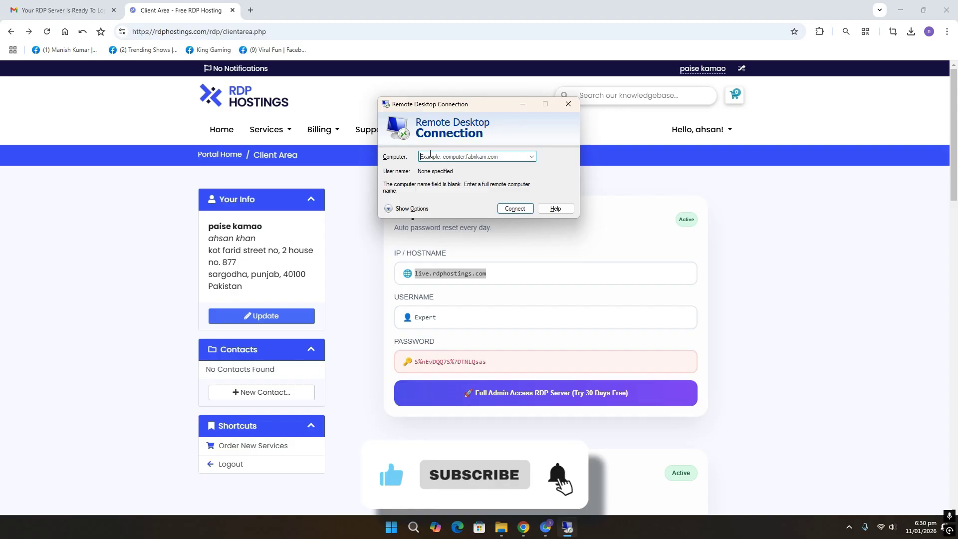
right_click(444, 156)
left_click(447, 196)
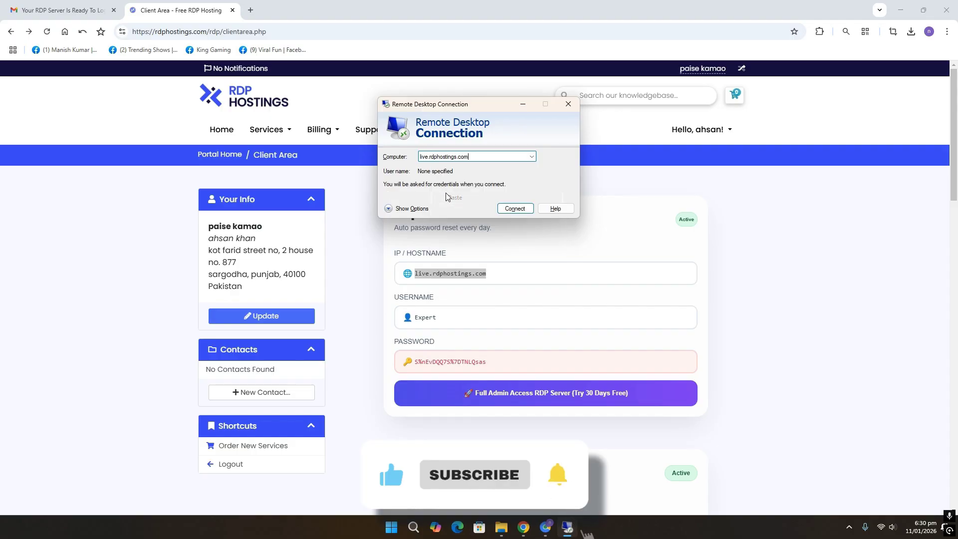
left_click(508, 208)
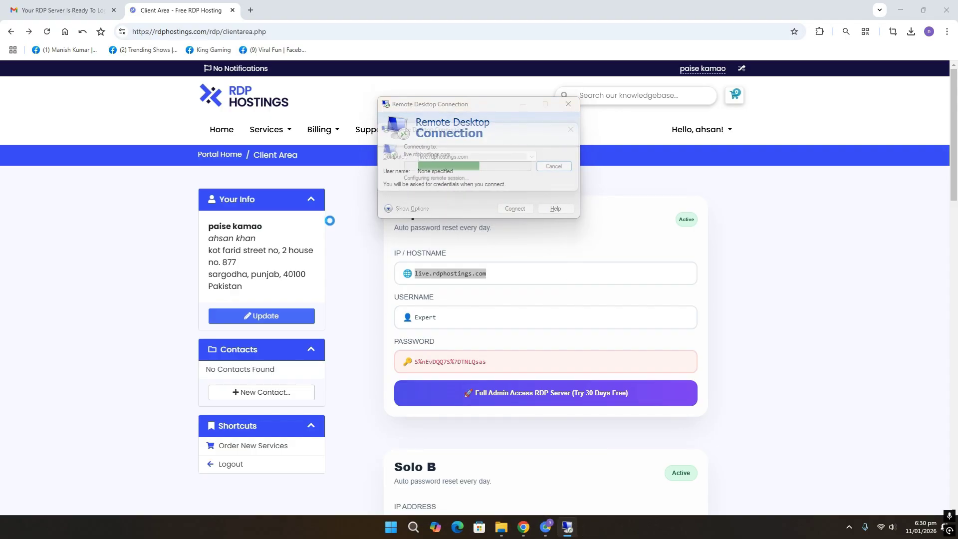
Copy the Expert Plan's username from the client area and enter Expert as the user name in the remote login prompt.
left_click(421, 315)
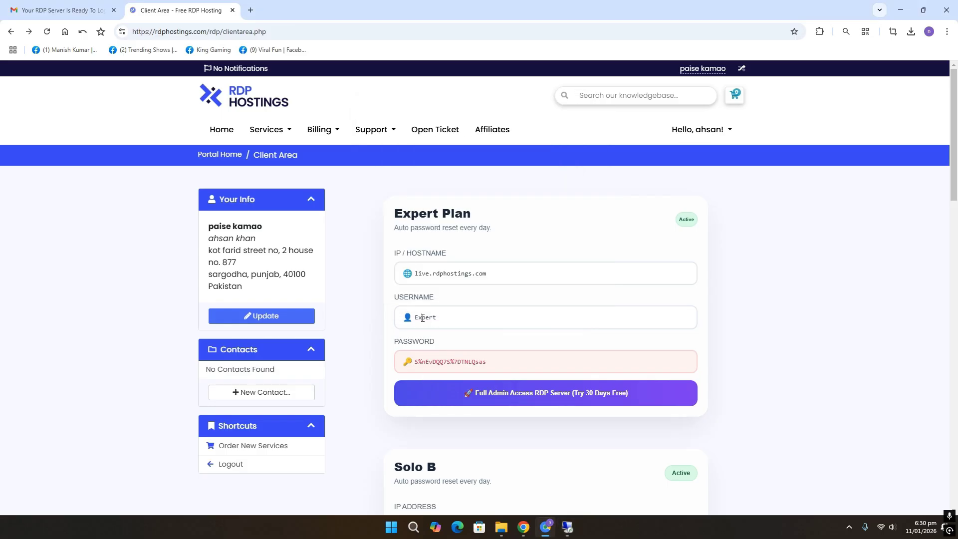
double_click(423, 318)
right_click(424, 318)
left_click(502, 104)
left_click(568, 527)
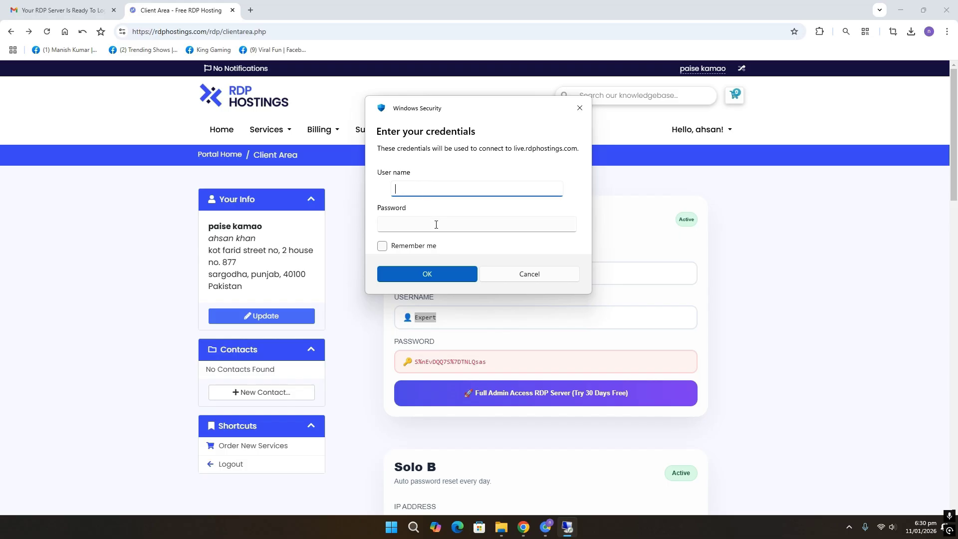
key("ctrl+v")
Copy the Expert Plan's daily password from the client area and paste it as the password in the remote login prompt.
left_click(444, 361)
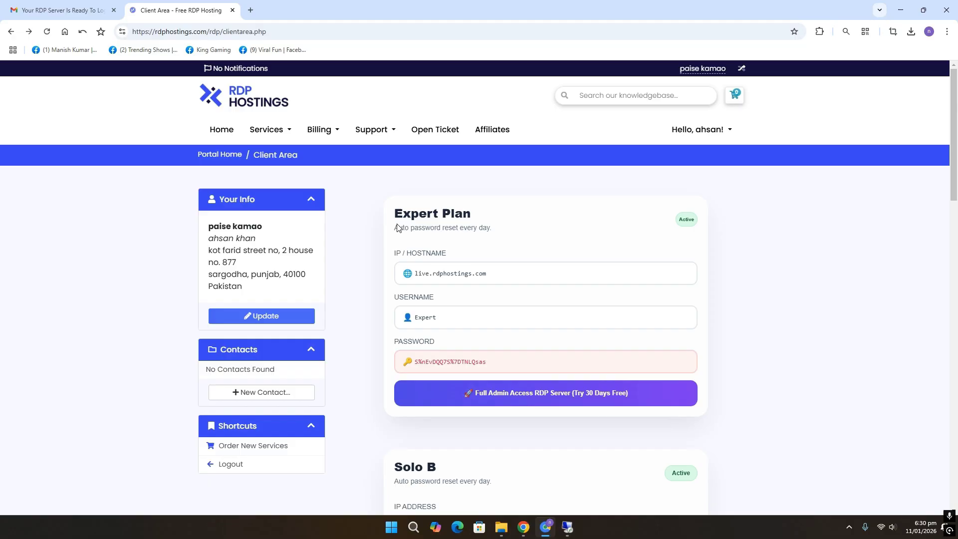
left_click_drag(397, 225, 491, 228)
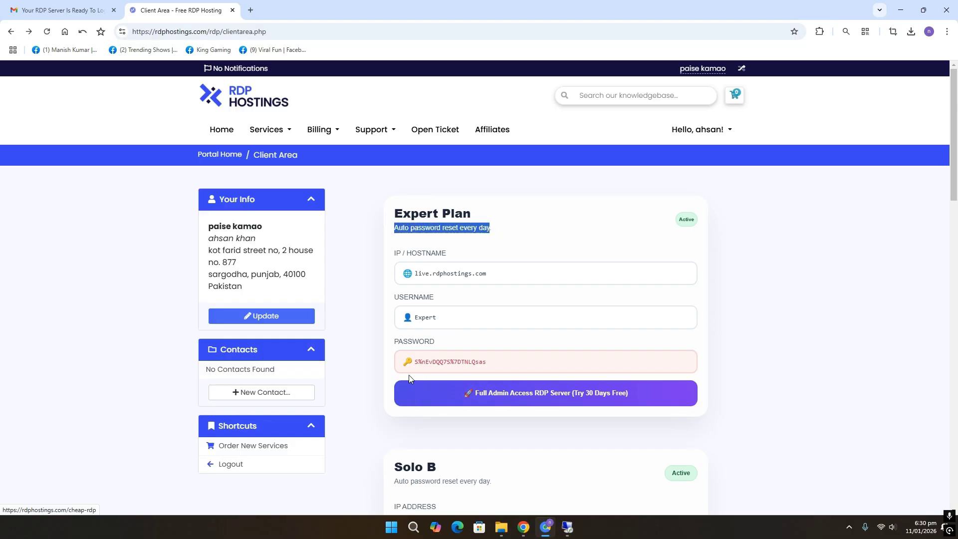
left_click_drag(411, 361, 488, 362)
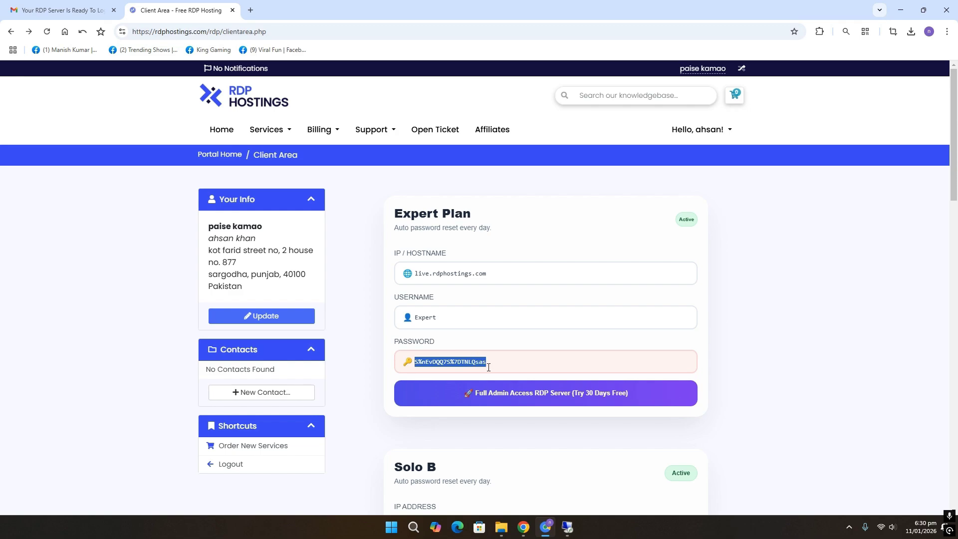
right_click(444, 360)
left_click(508, 142)
left_click(442, 219)
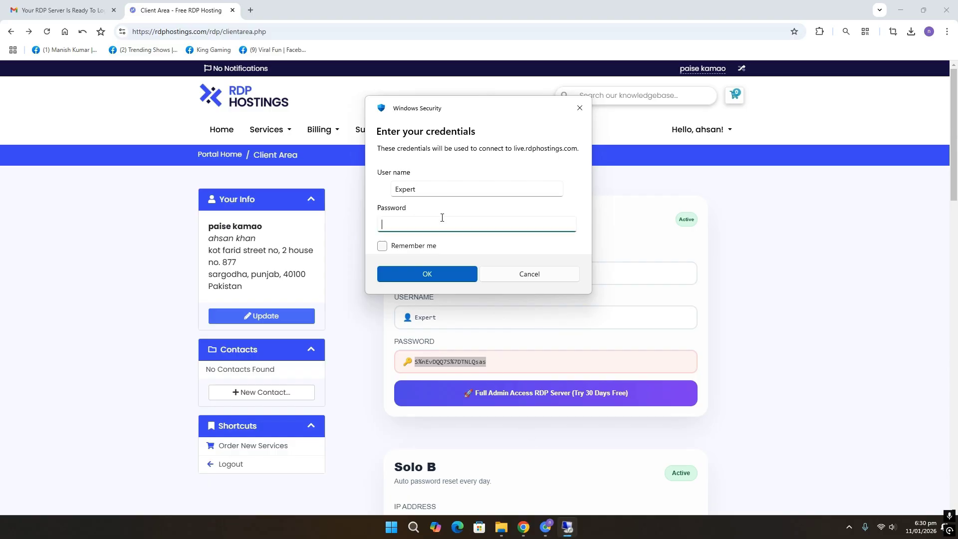
key("ctrl+v")
Submit the remote login with Remember me enabled, and agree to connect despite the certificate errors.
left_click(508, 187)
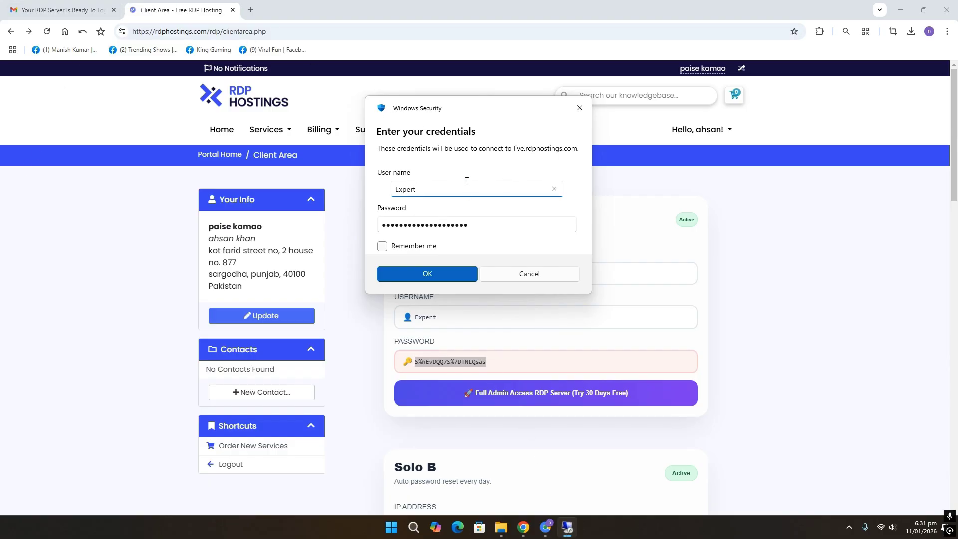
left_click(413, 245)
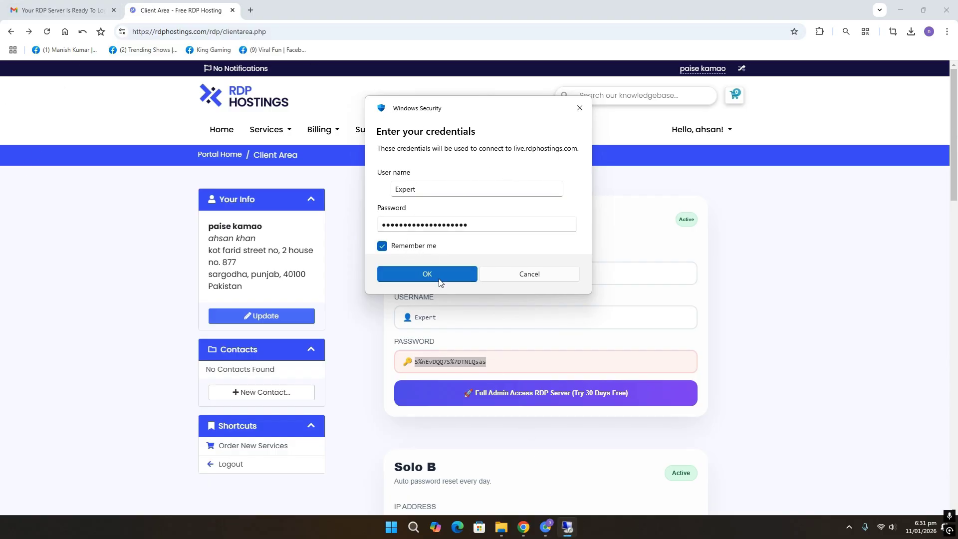
left_click(427, 274)
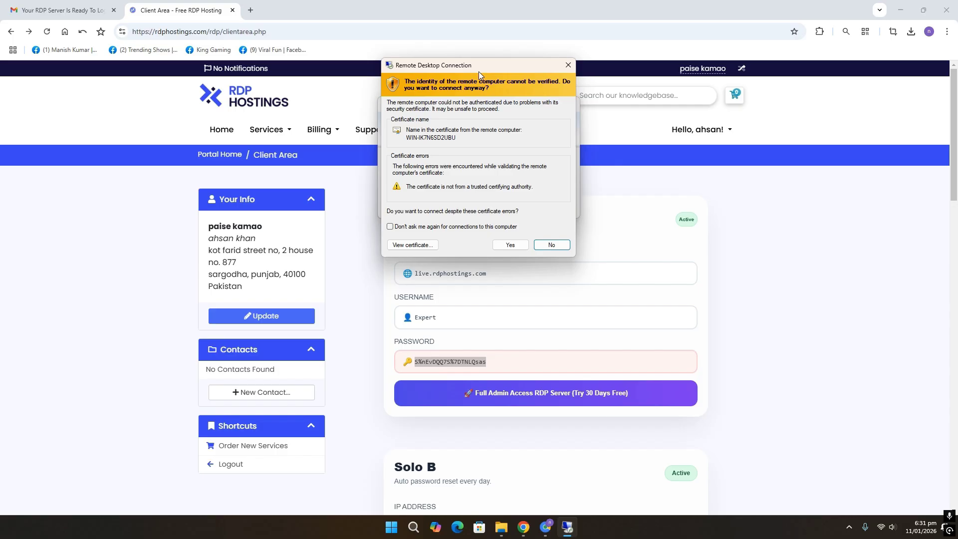
left_click(509, 245)
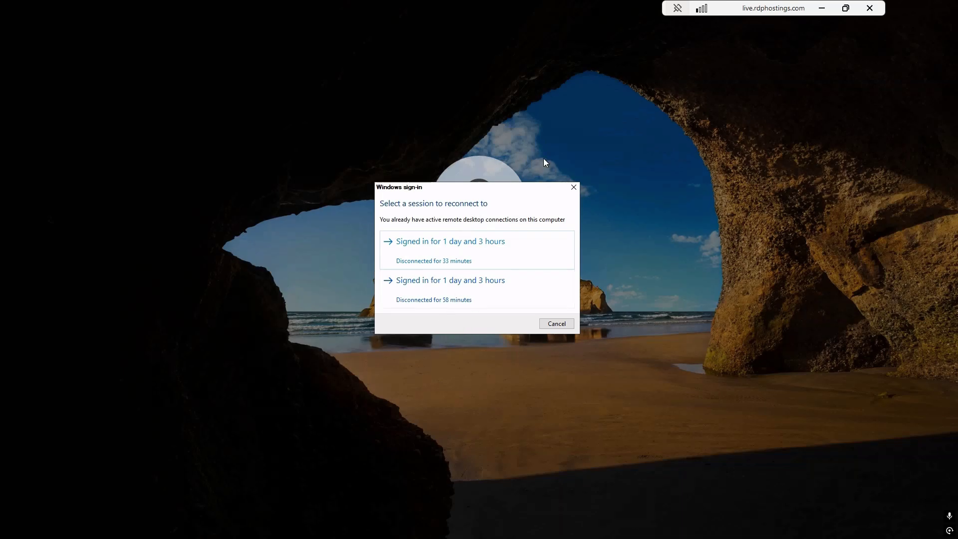
Reconnect to the existing session that was disconnected for 33 minutes and refresh the remote desktop.
left_click(475, 248)
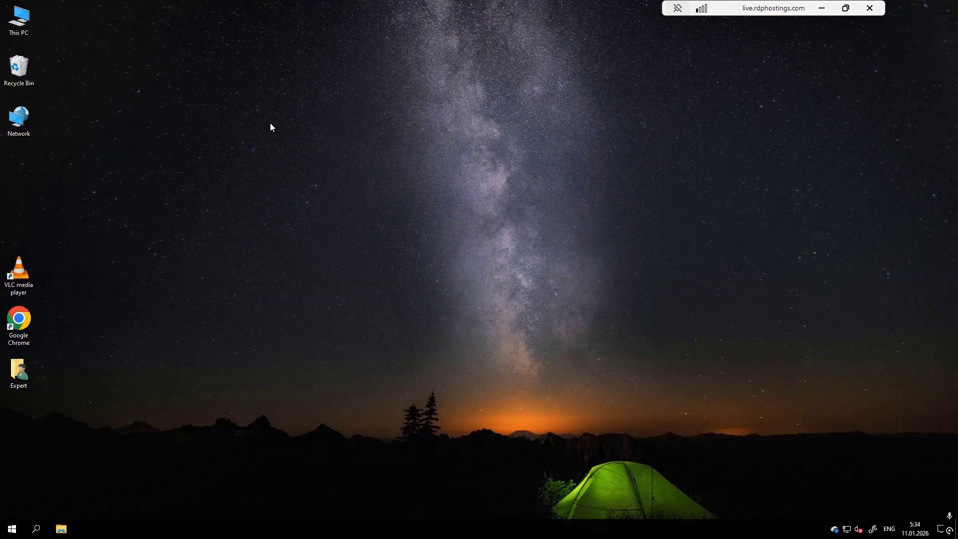
right_click(270, 123)
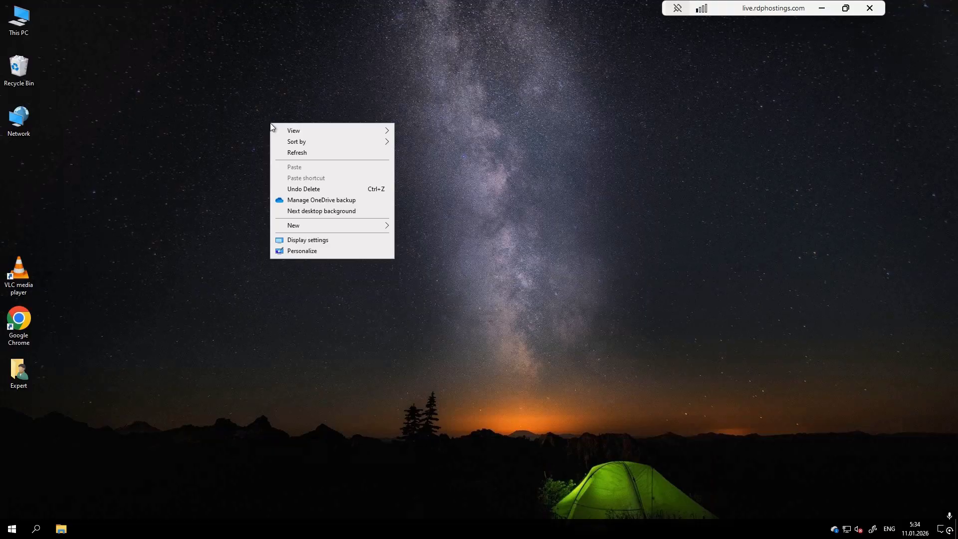
left_click(295, 155)
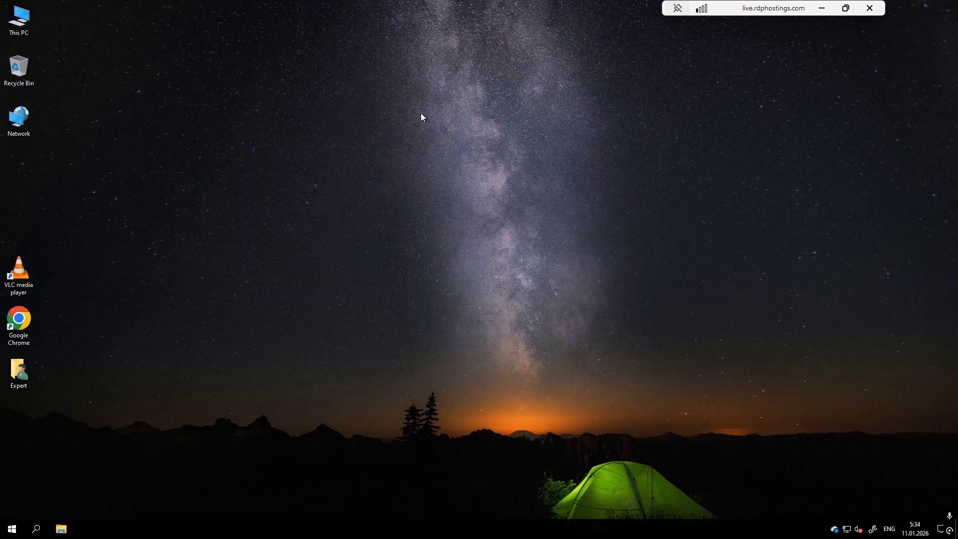
right_click(469, 146)
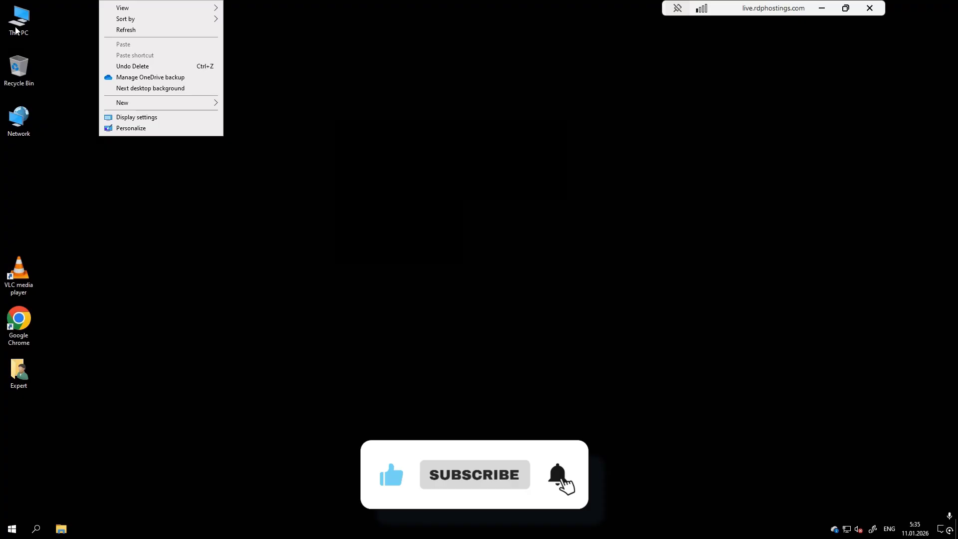
Open the properties of This PC, check the server's processor and installed RAM, and close the Settings window.
double_click(15, 27)
right_click(16, 27)
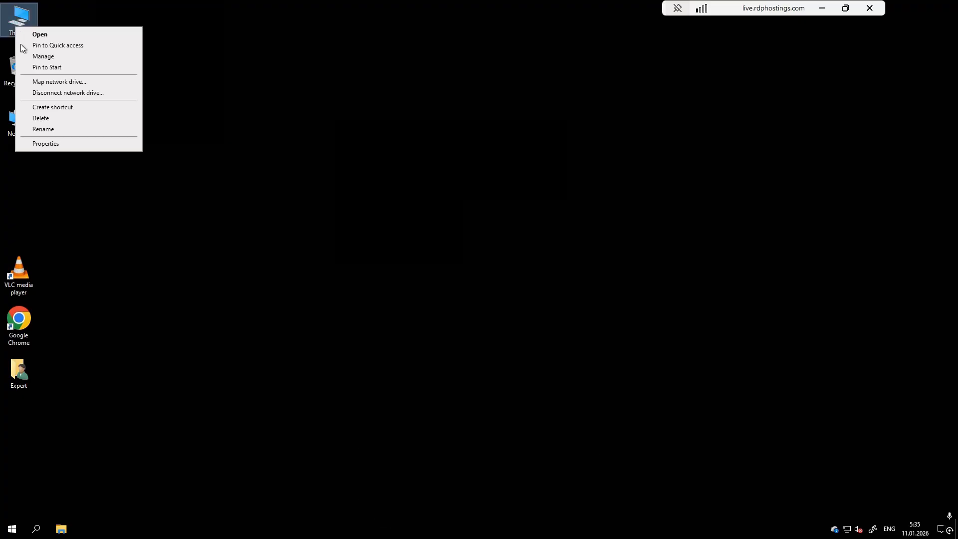
left_click(74, 143)
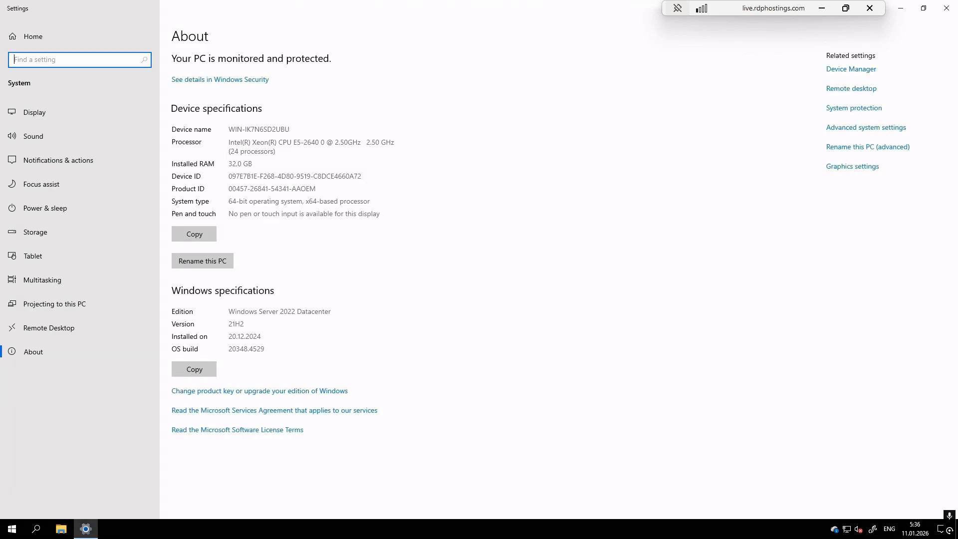
triple_click(240, 163)
left_click_drag(228, 151, 267, 151)
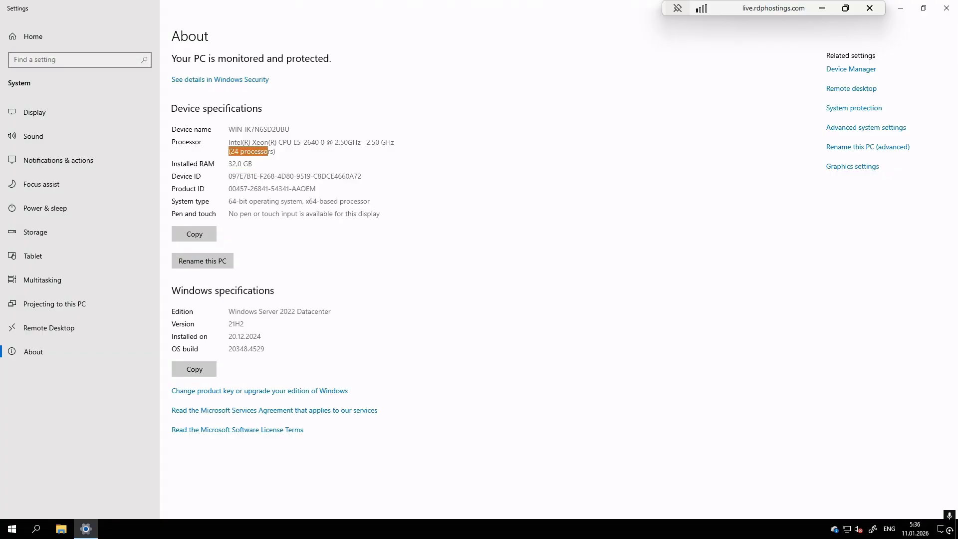
left_click(954, 6)
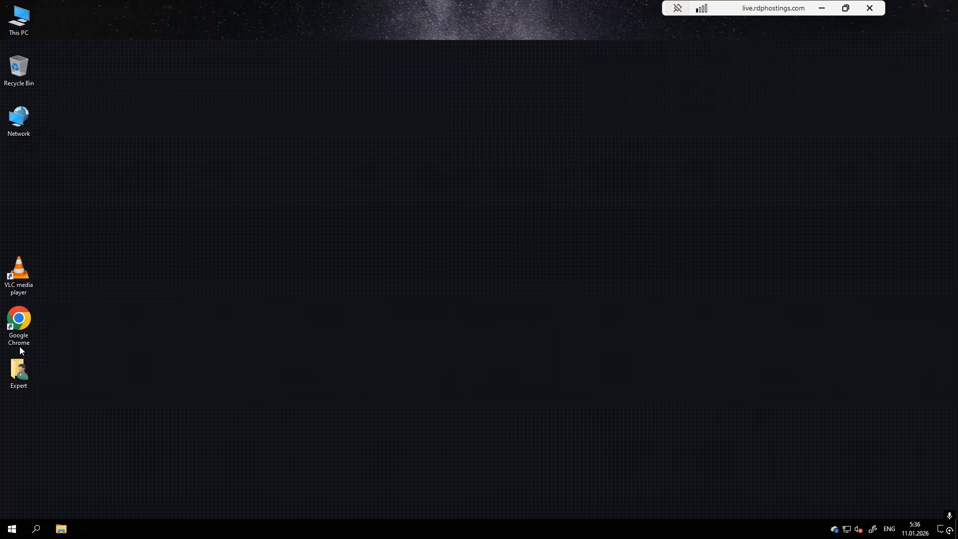
Check the free space and capacity of Local Disk (C:) in File Explorer, and close the window.
left_click(61, 527)
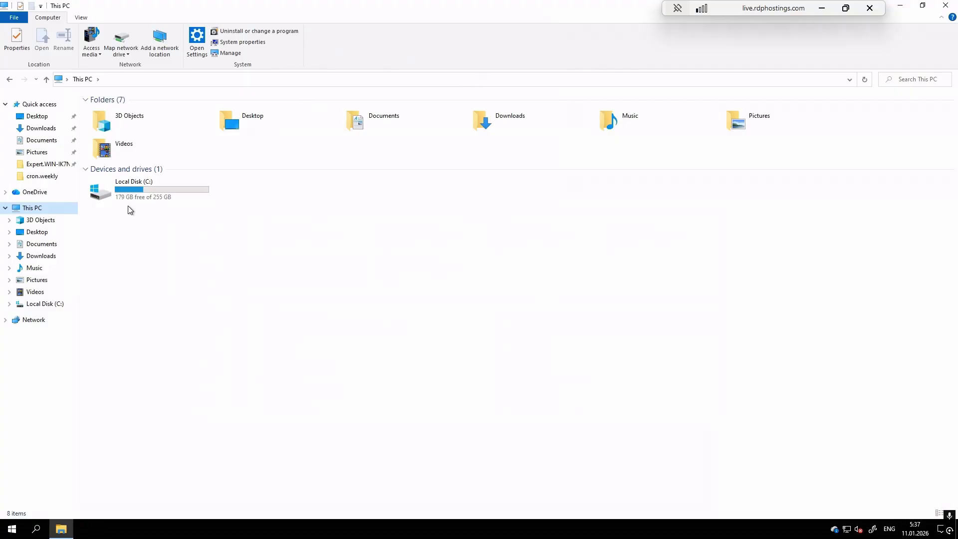
left_click(175, 198)
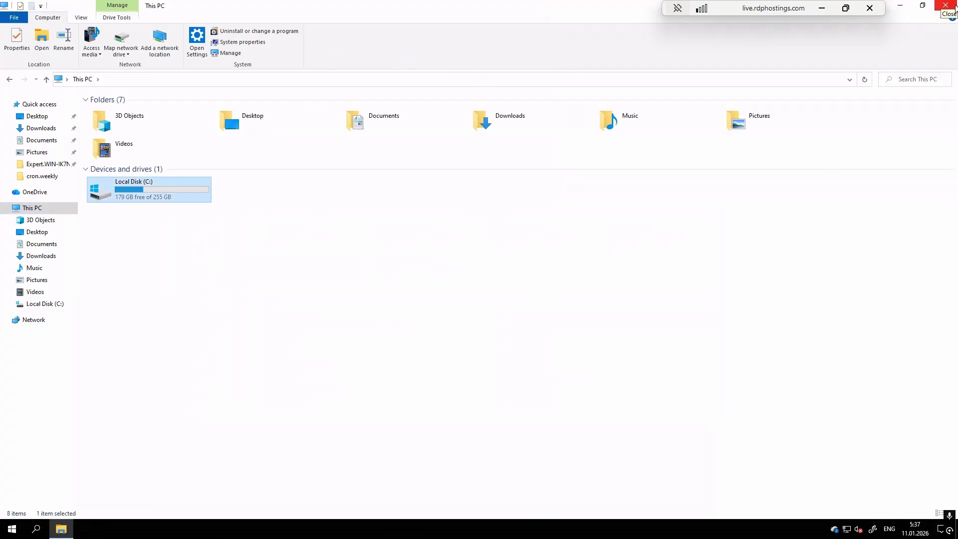
left_click(954, 6)
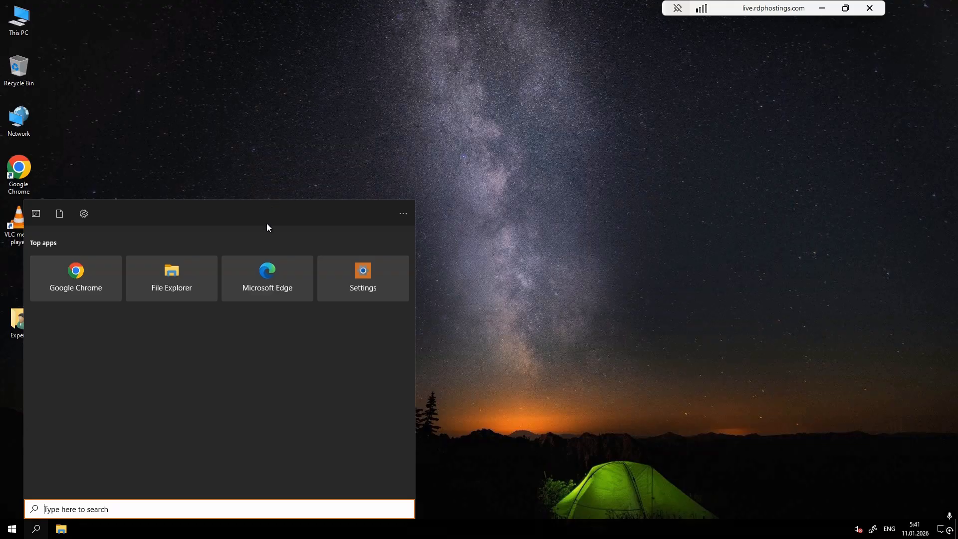
left_click(281, 282)
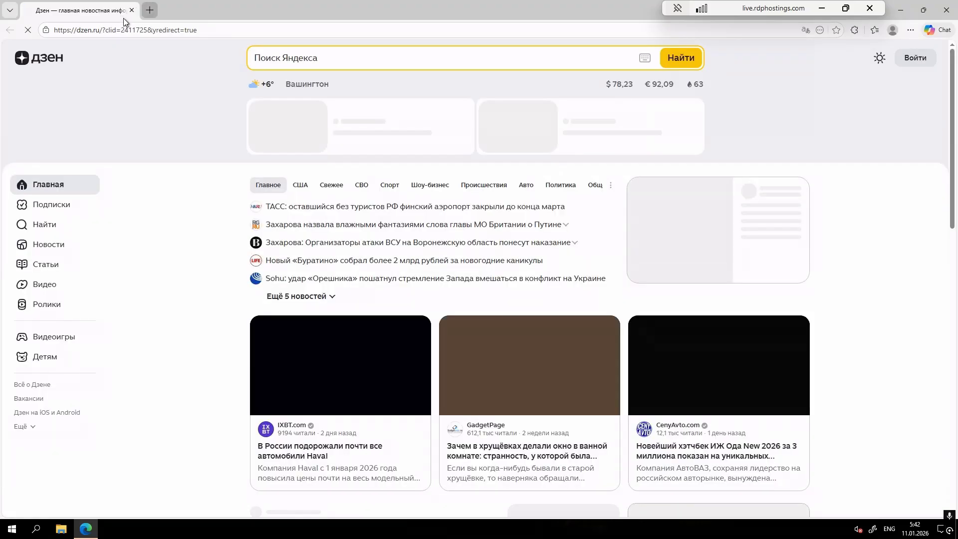
key("ctrl+t")
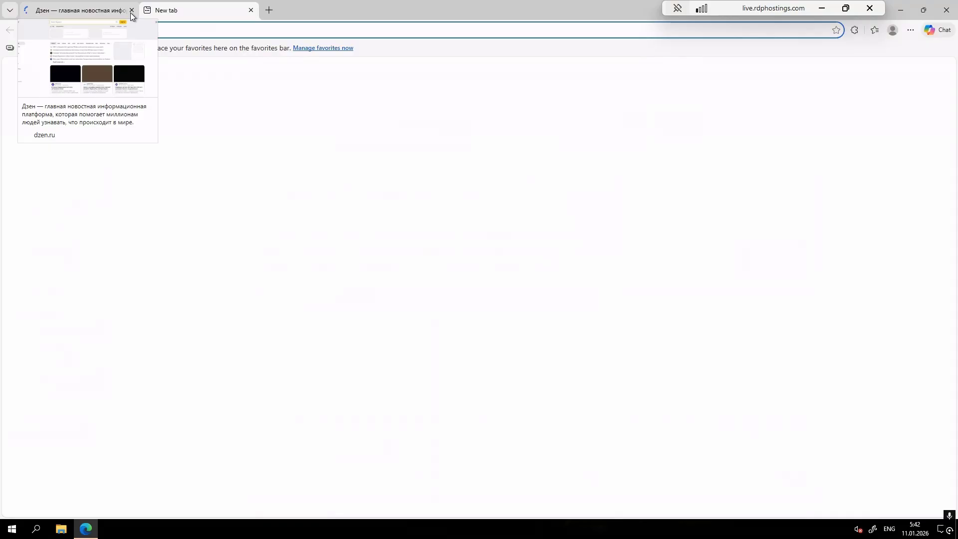
left_click(131, 10)
type("www")
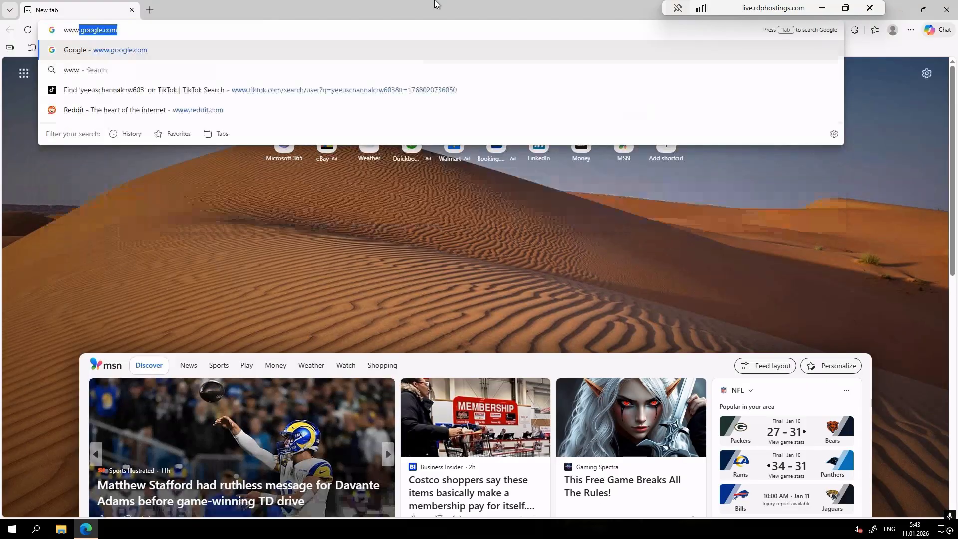
key("Return")
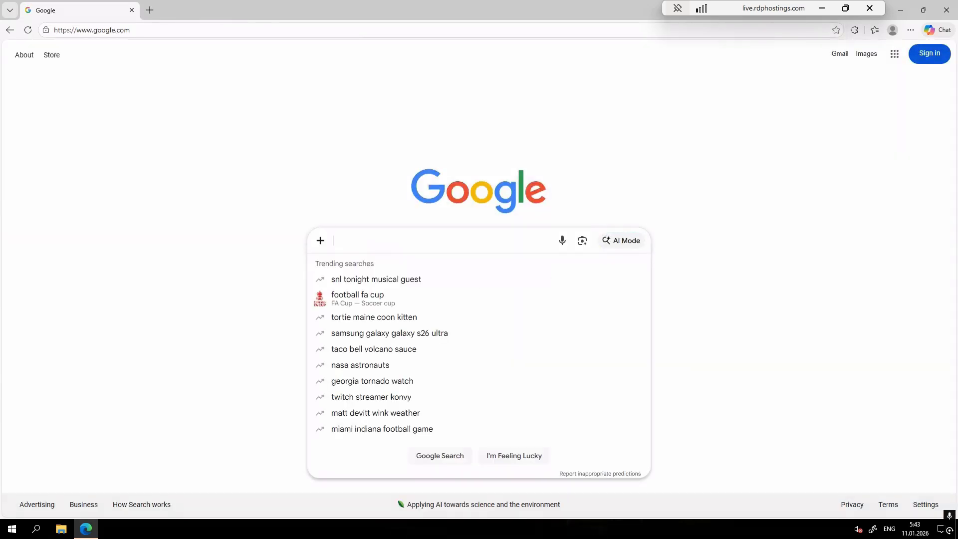
Search Google for "my ip address location", check the server's IP location on whatismyipaddress.com, and close that page.
type("my")
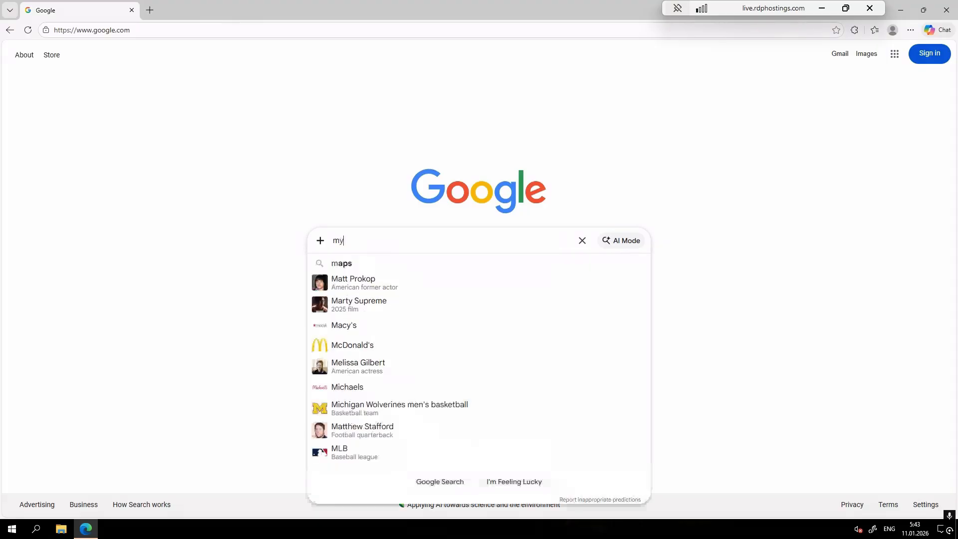
type(" ip")
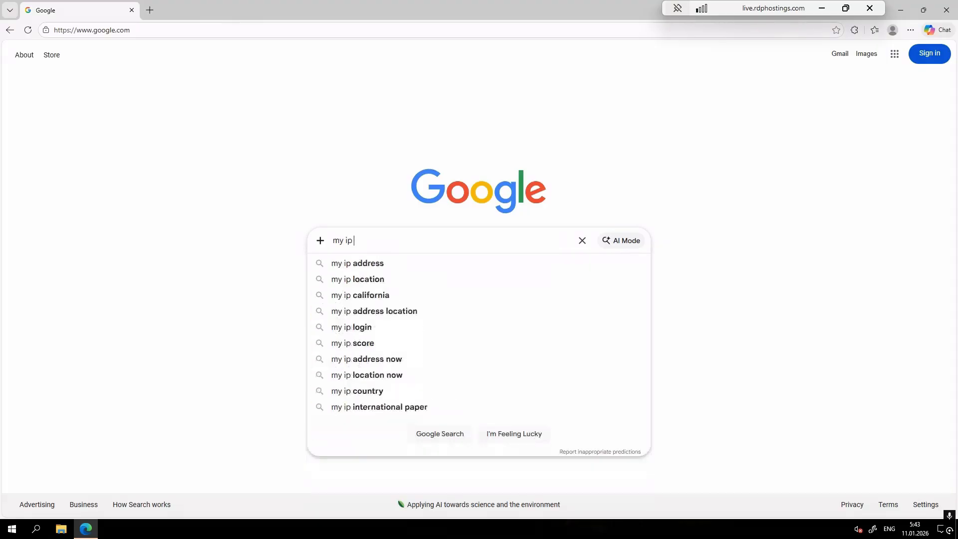
type(" add")
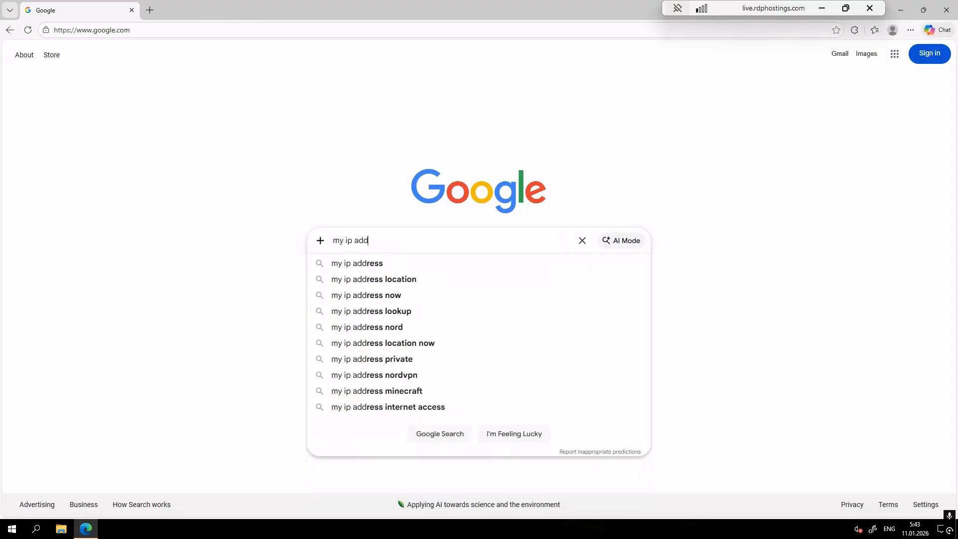
key("Down")
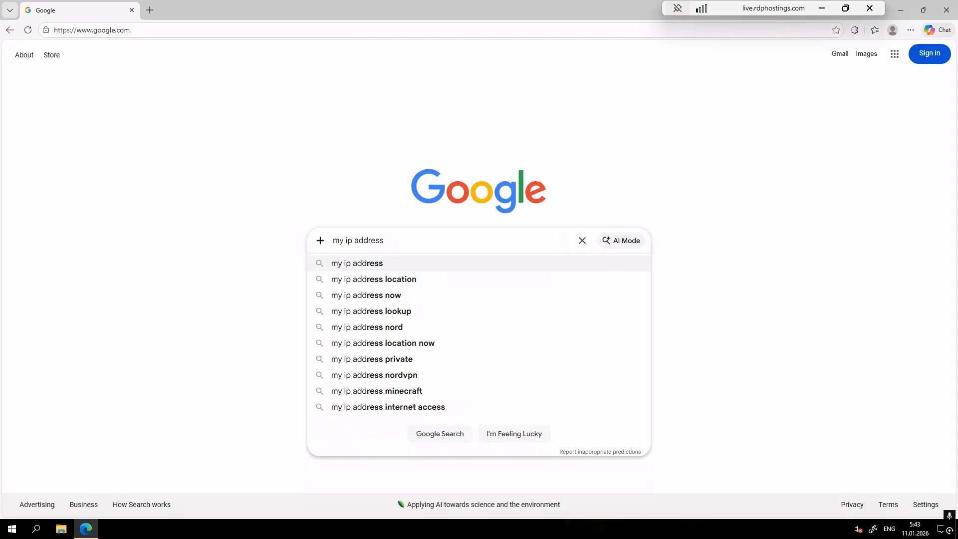
key("Down")
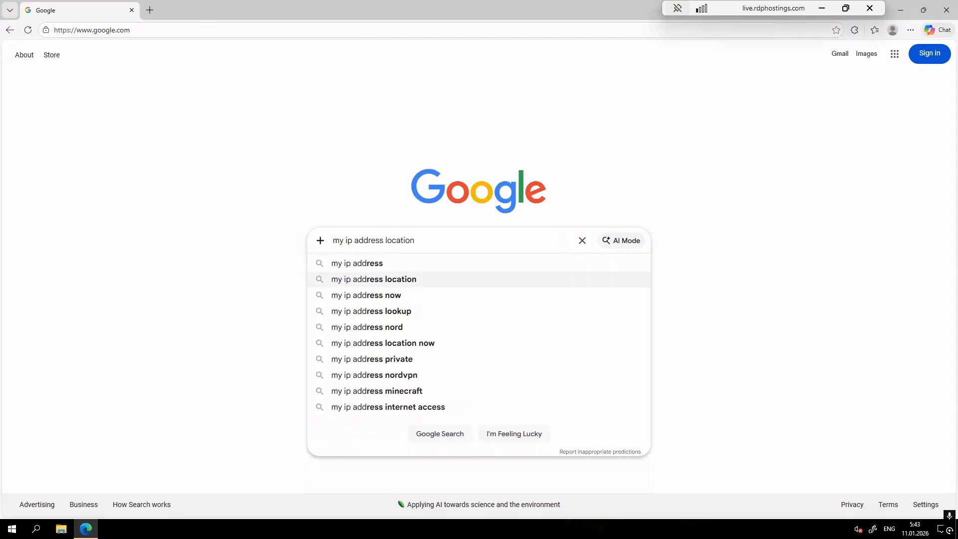
key("Return")
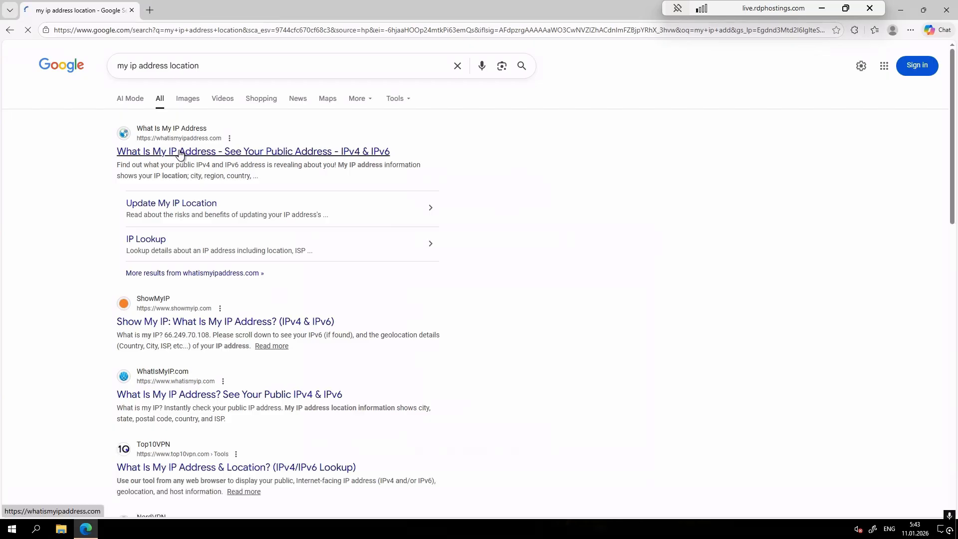
left_click(213, 156)
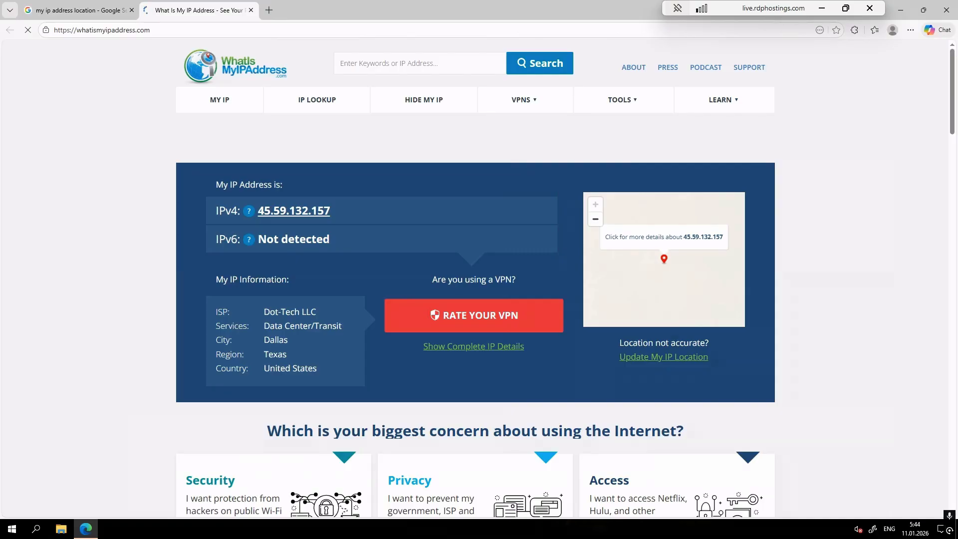
left_click(251, 10)
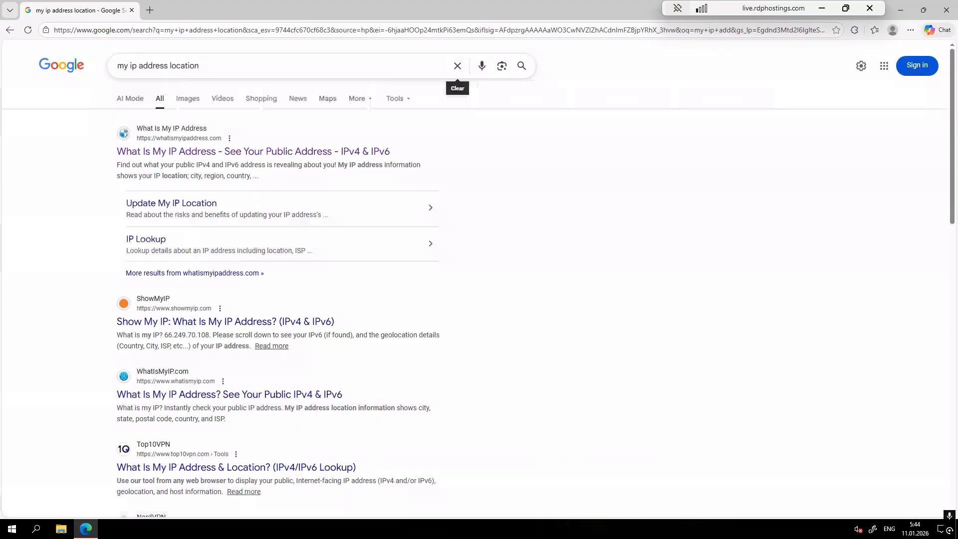
Search Google for "speed test", open Fast.com in a new tab, and measure the server's internet speed.
left_click(457, 66)
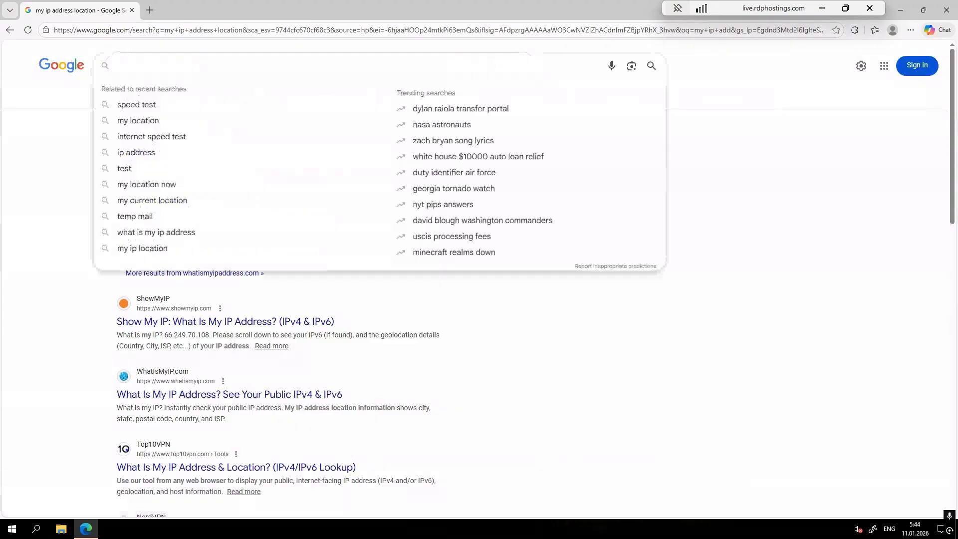
left_click(143, 104)
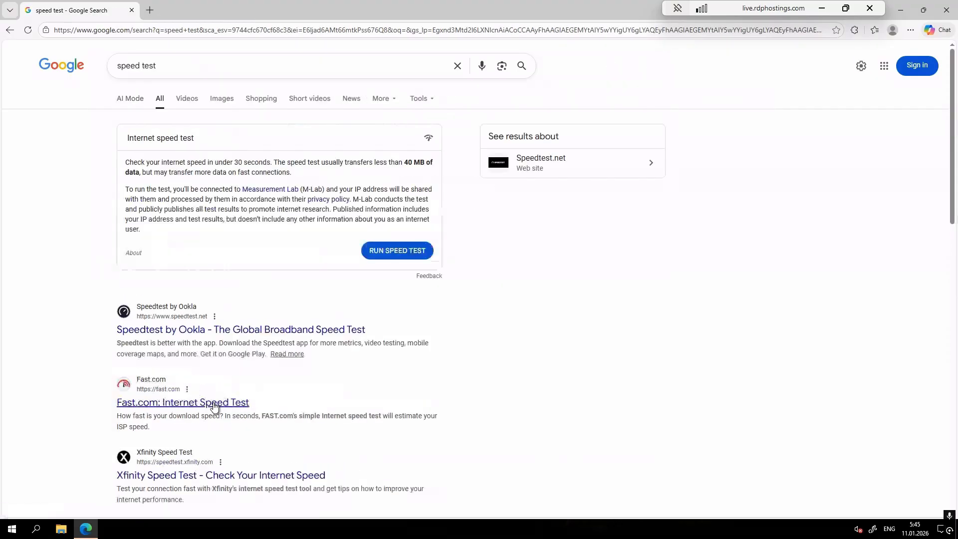
right_click(214, 403)
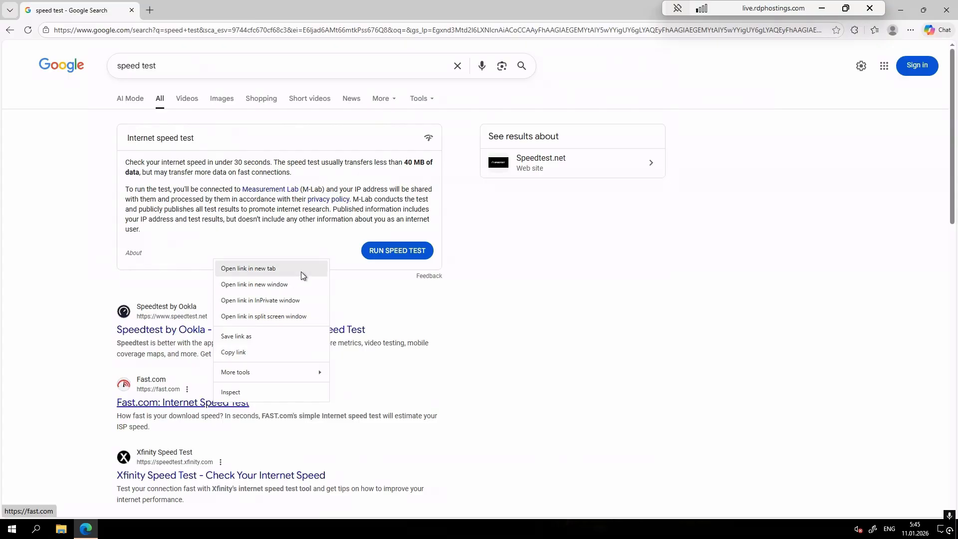
key("Escape")
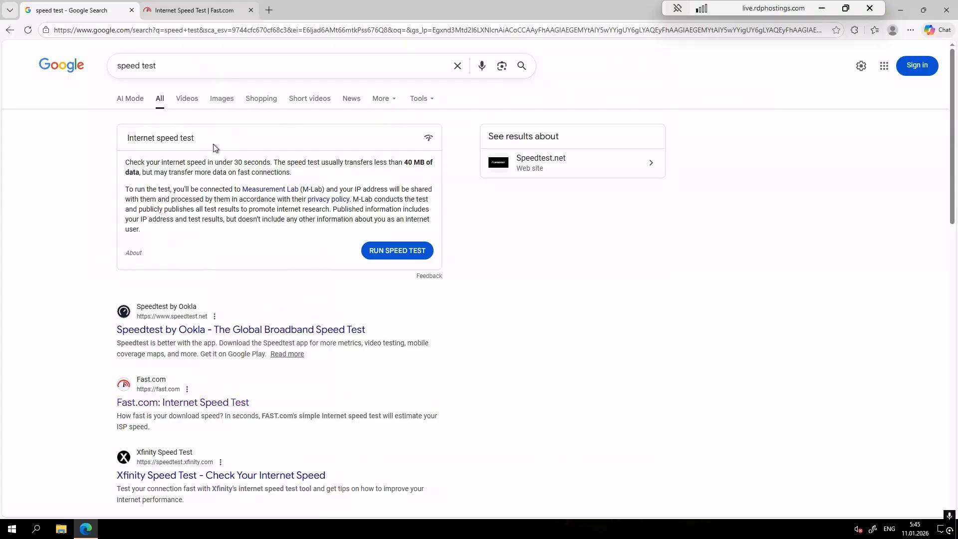
left_click(224, 6)
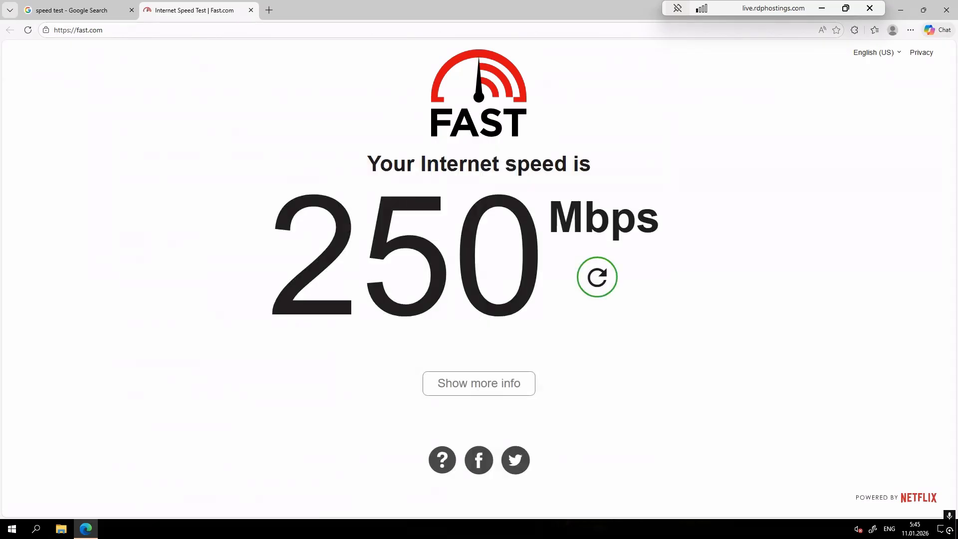
left_click_drag(274, 284, 451, 284)
double_click(403, 256)
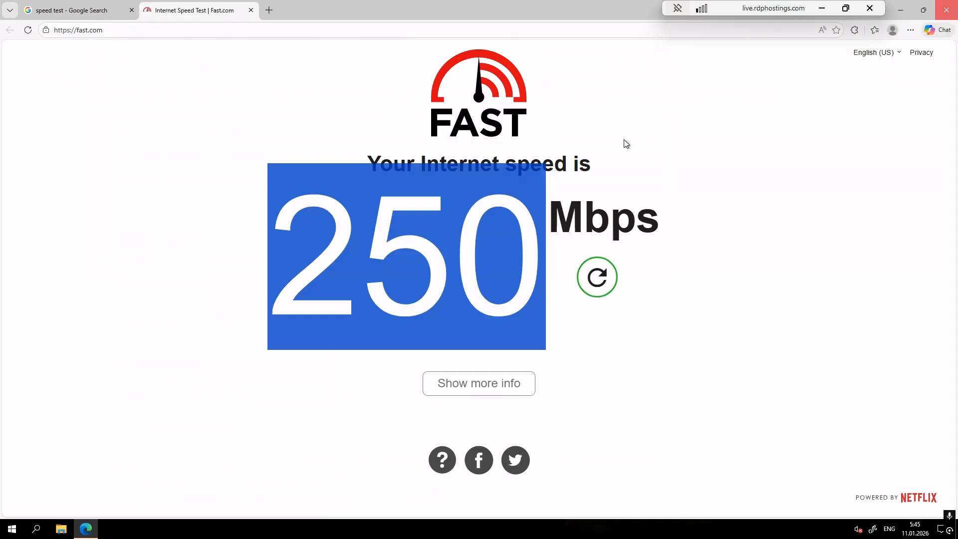
Close Microsoft Edge and refresh the remote desktop.
key("alt+F4")
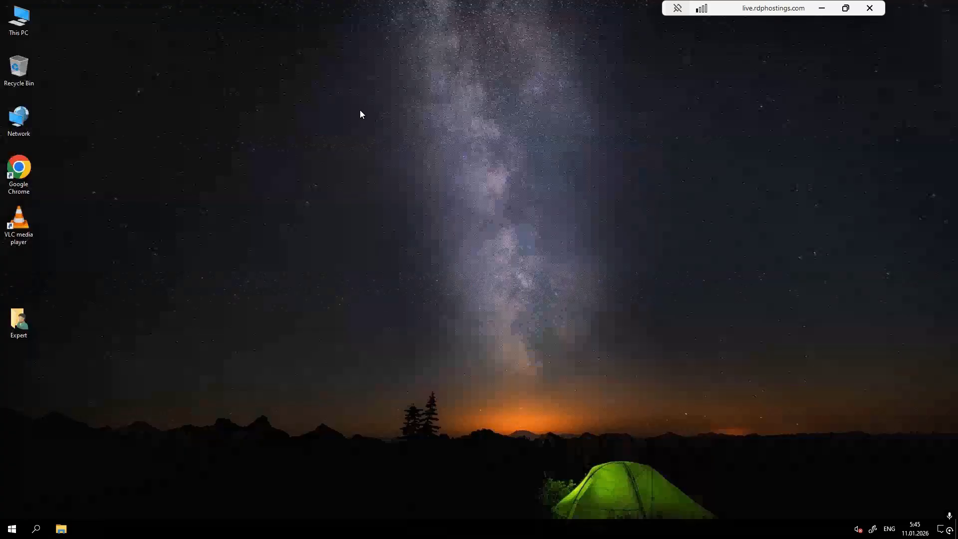
right_click(382, 142)
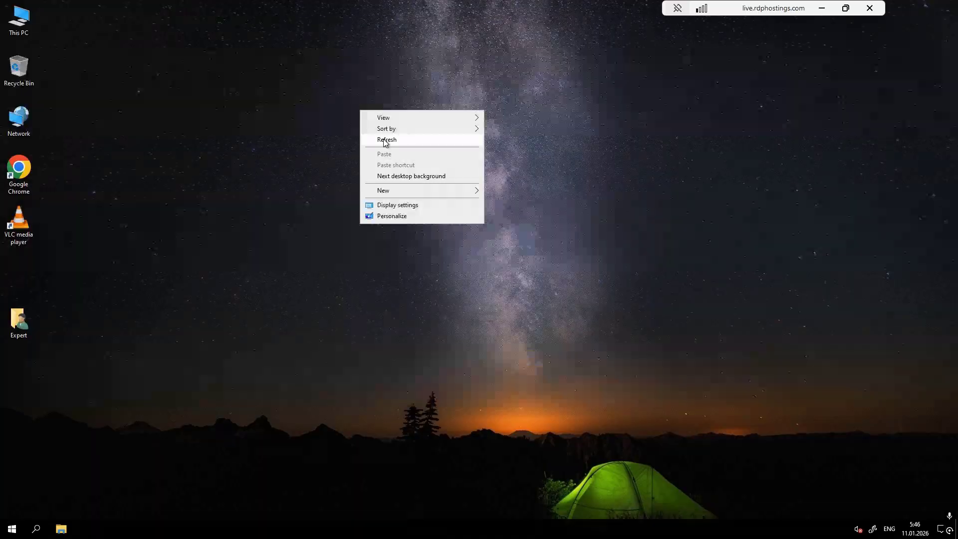
left_click(383, 139)
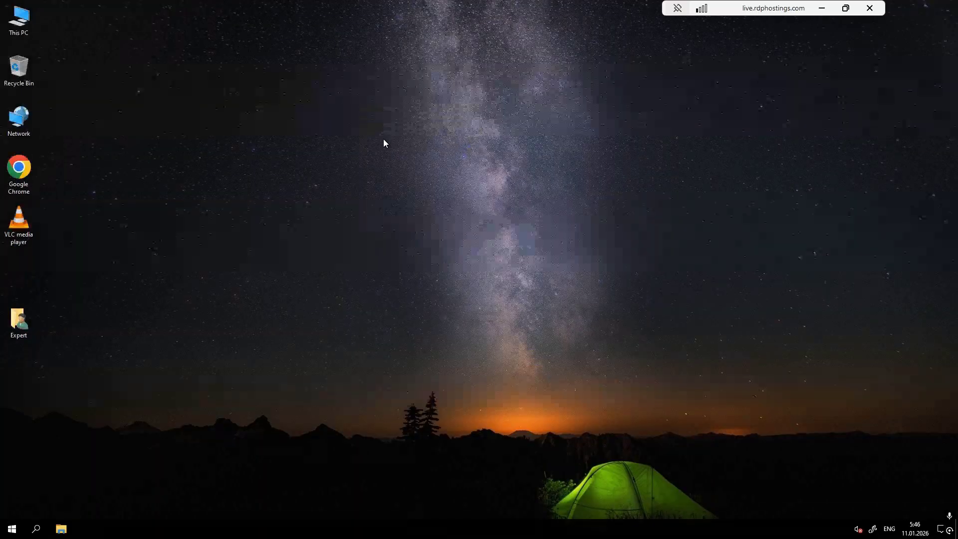